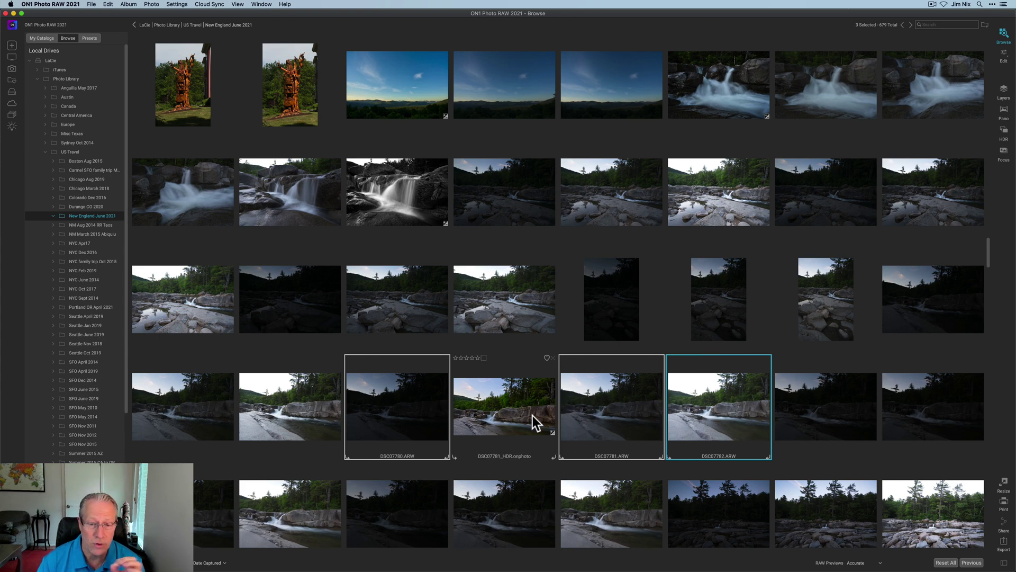
Step: Merge the three selected bracketed exposures into a single HDR image with Create HDR
{"action": "right_click", "coordinate": [609, 414]}
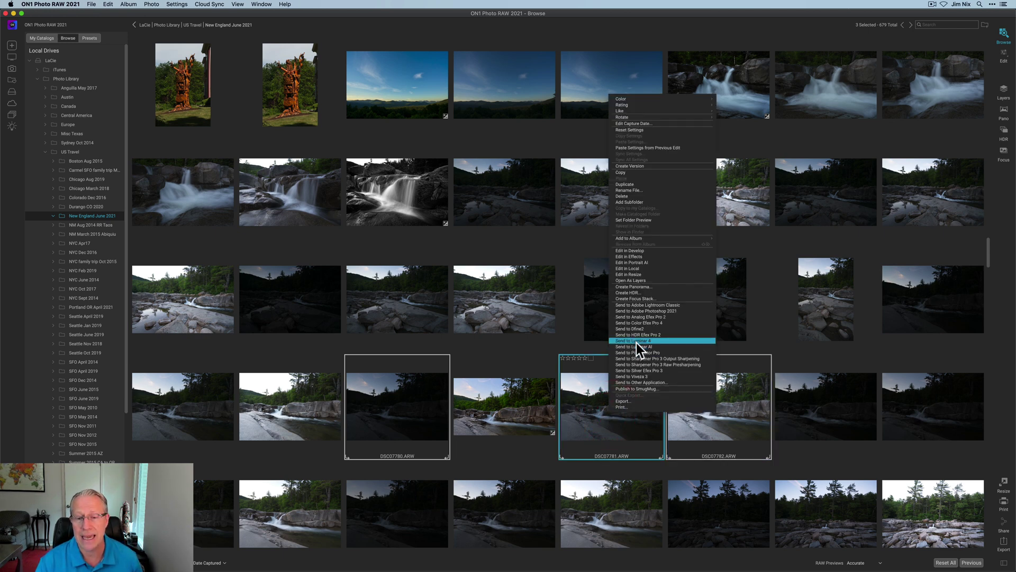
{"action": "left_click", "coordinate": [637, 293]}
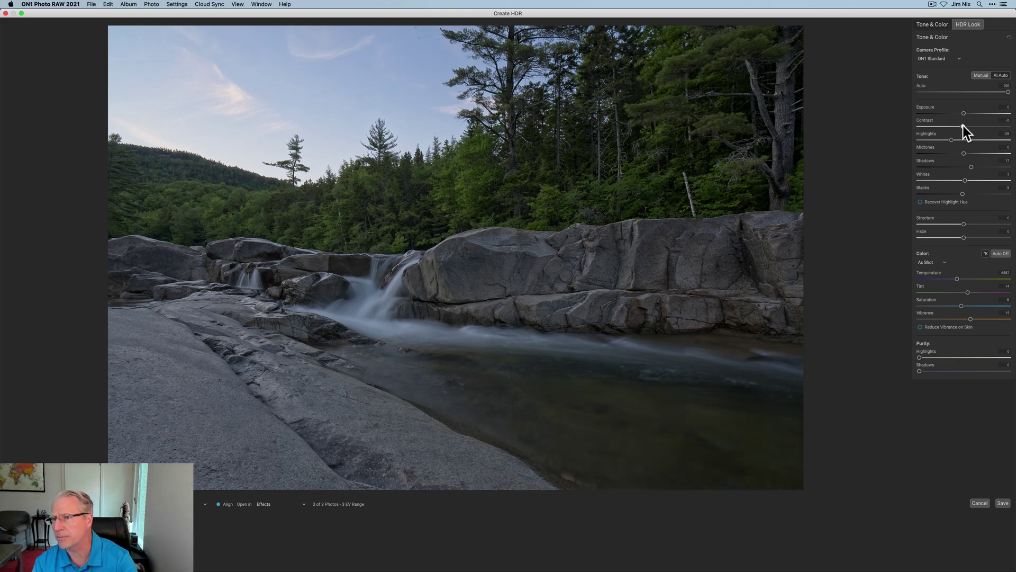
Step: Set HDR Contrast to 18, Midtones to 5, Whites to 5, and nudge the Temperature slightly
{"action": "left_click_drag", "start_coordinate": [964, 126], "coordinate": [972, 126]}
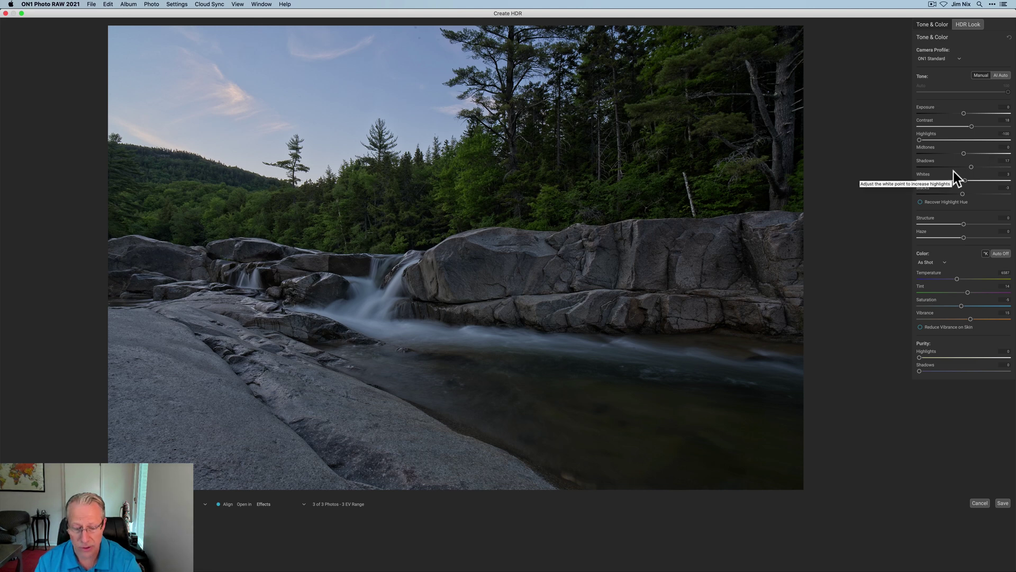
{"action": "left_click_drag", "start_coordinate": [965, 153], "coordinate": [967, 153]}
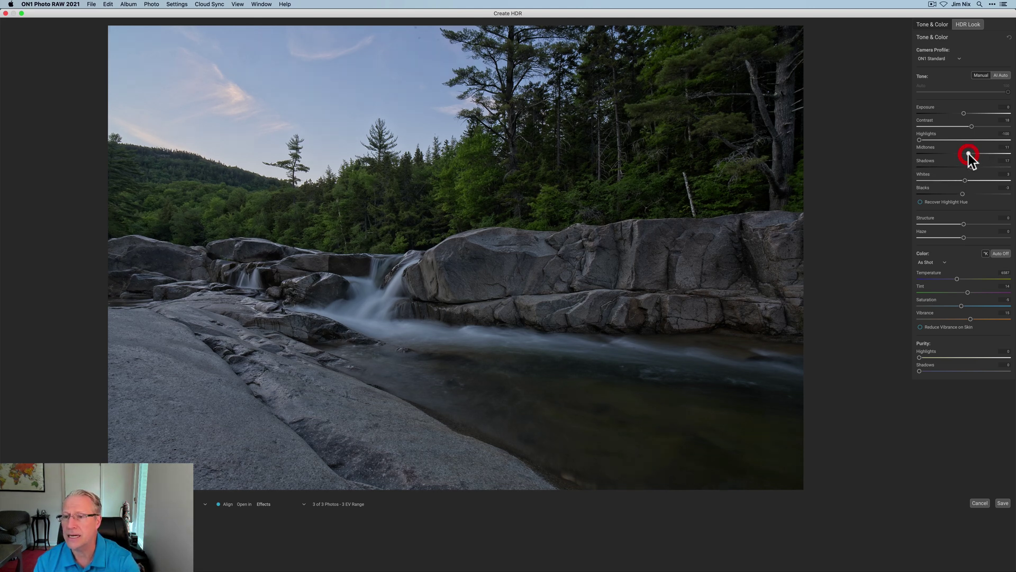
{"action": "left_click", "coordinate": [966, 181]}
{"action": "left_click_drag", "start_coordinate": [967, 181], "coordinate": [966, 181]}
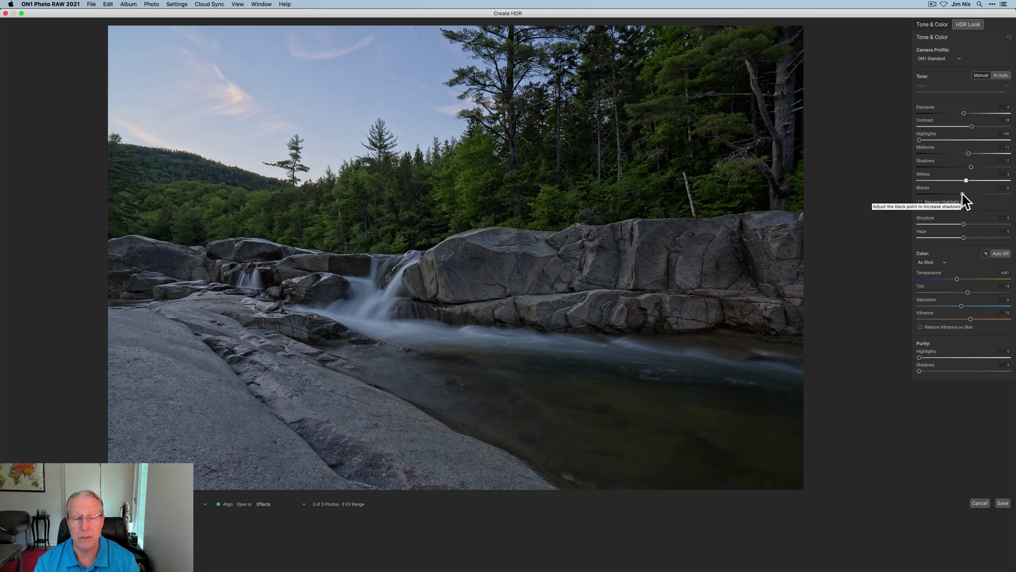
{"action": "left_click_drag", "start_coordinate": [958, 278], "coordinate": [956, 278]}
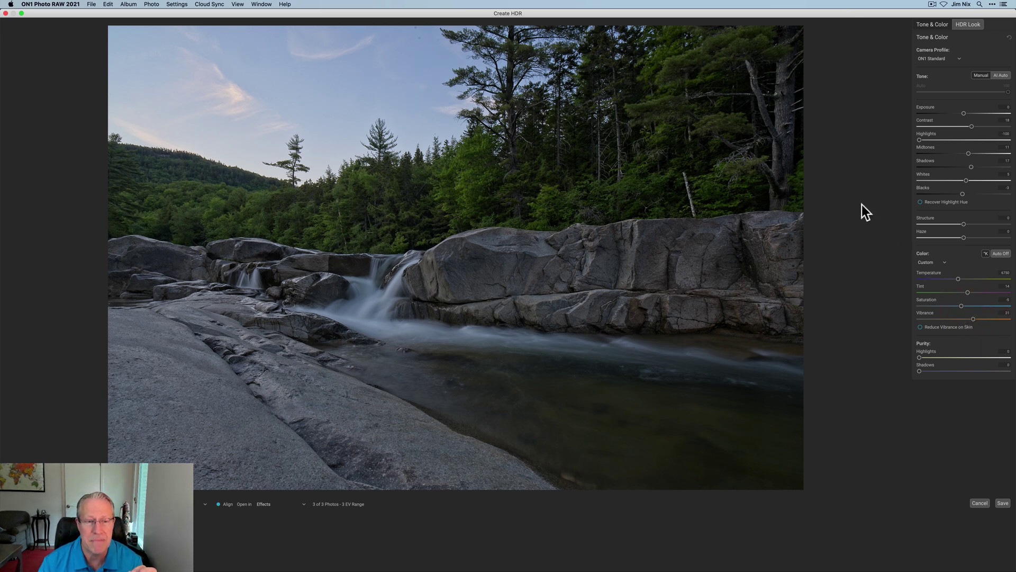
Step: Show the HDR Look settings in the Create HDR panel
{"action": "left_click", "coordinate": [966, 25]}
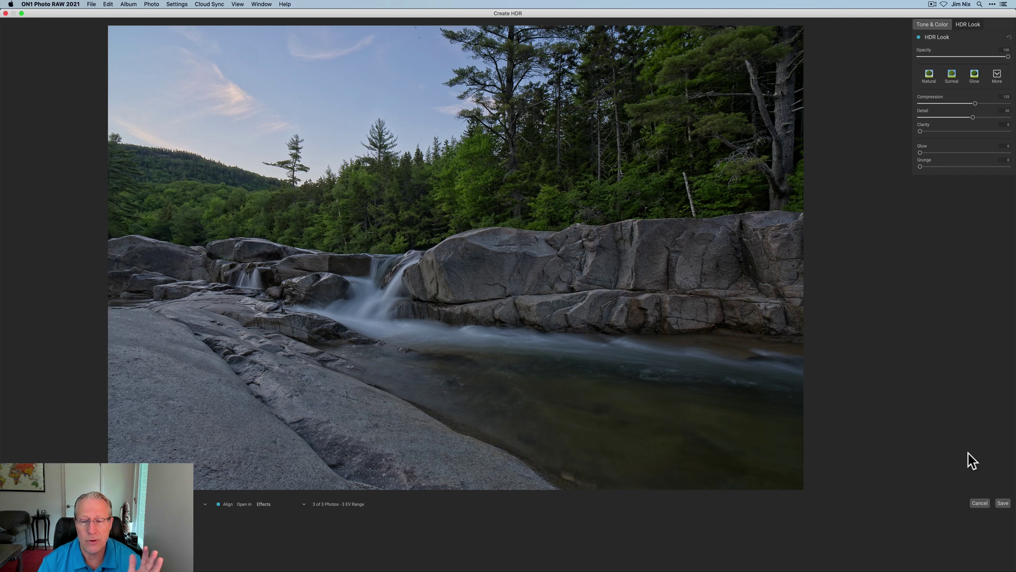
Step: Save the HDR merge for editing and set the crop ratio to 16x9
{"action": "left_click", "coordinate": [1003, 504]}
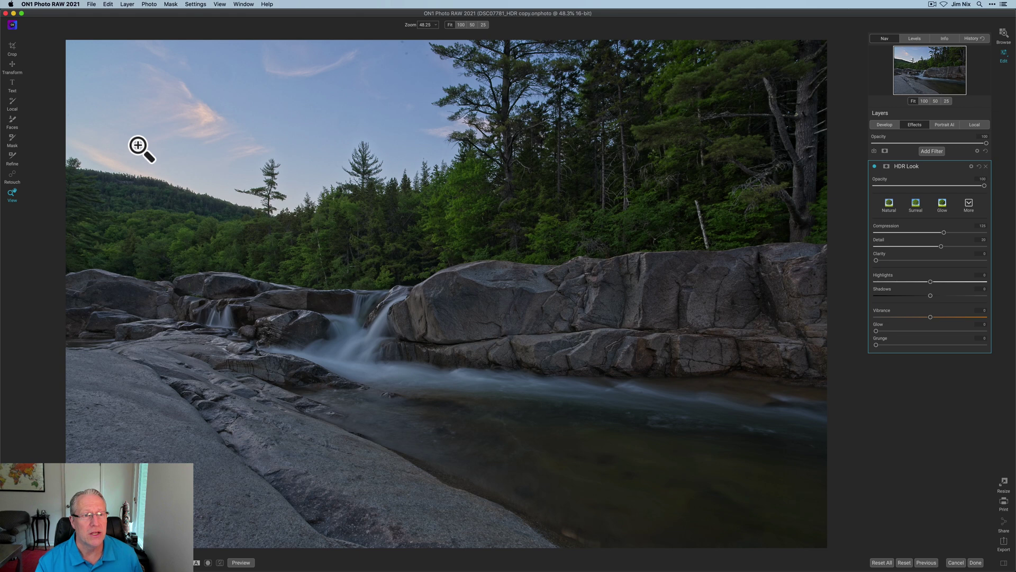
{"action": "left_click", "coordinate": [12, 46]}
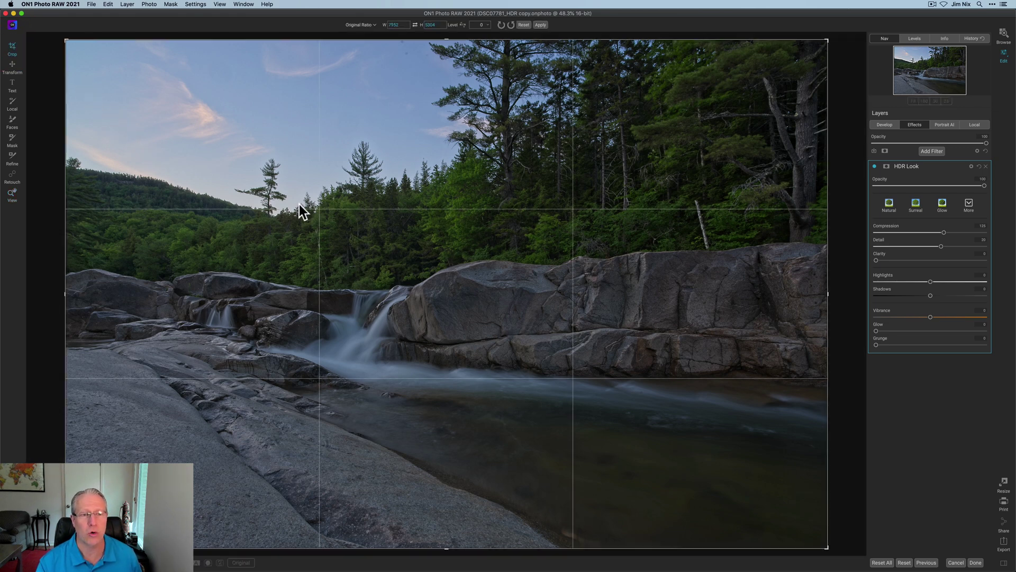
{"action": "left_click", "coordinate": [374, 25]}
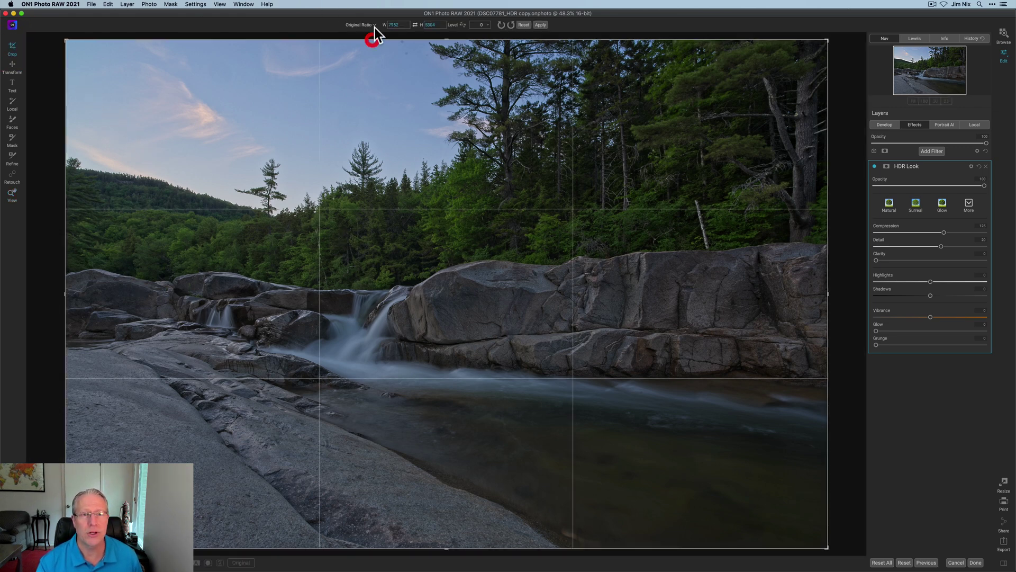
{"action": "left_click", "coordinate": [360, 81]}
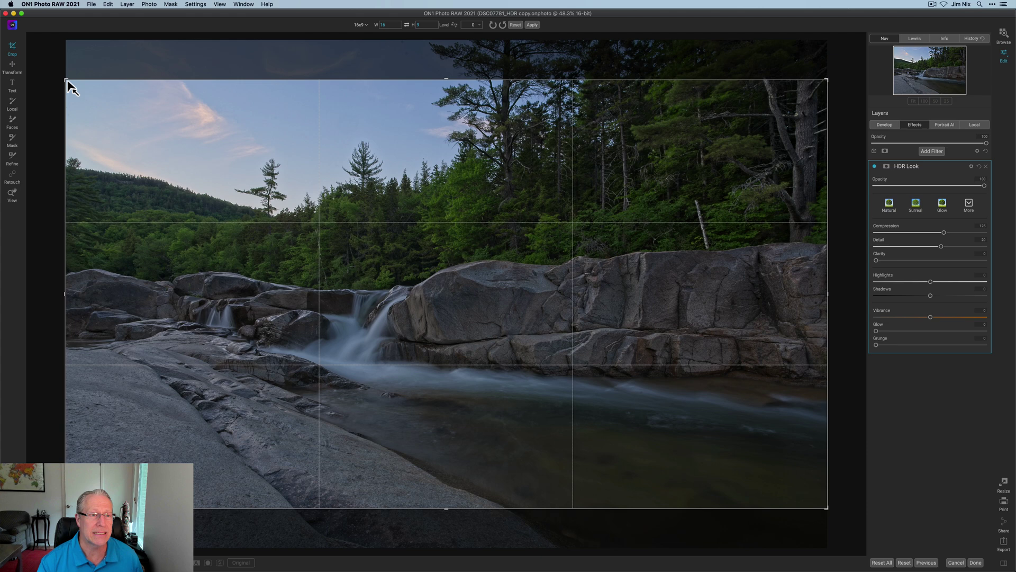
Step: Shrink and reposition the 16x9 crop box to trim sky and foreground, then apply it
{"action": "mouse_move", "coordinate": [67, 81]}
{"action": "left_mouse_down"}
{"action": "mouse_move", "coordinate": [86, 86]}
{"action": "mouse_move", "coordinate": [77, 86]}
{"action": "left_mouse_up"}
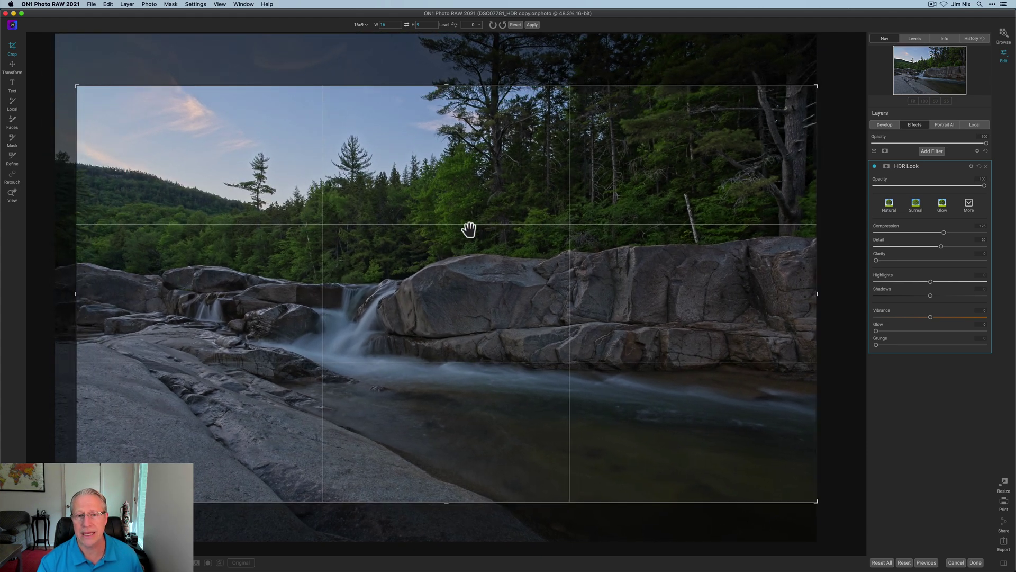
{"action": "left_click_drag", "start_coordinate": [468, 229], "coordinate": [469, 259]}
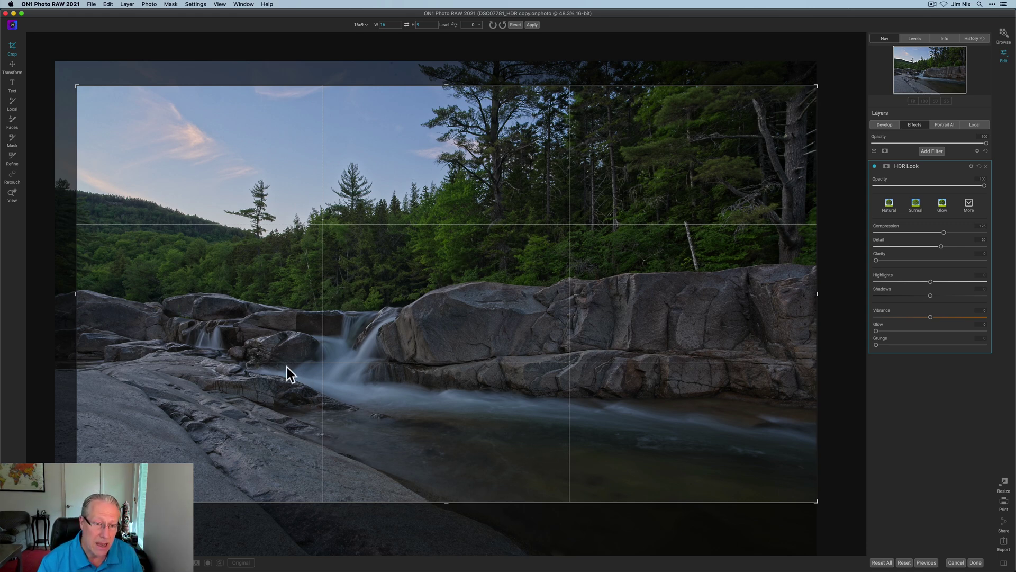
{"action": "left_click", "coordinate": [532, 25]}
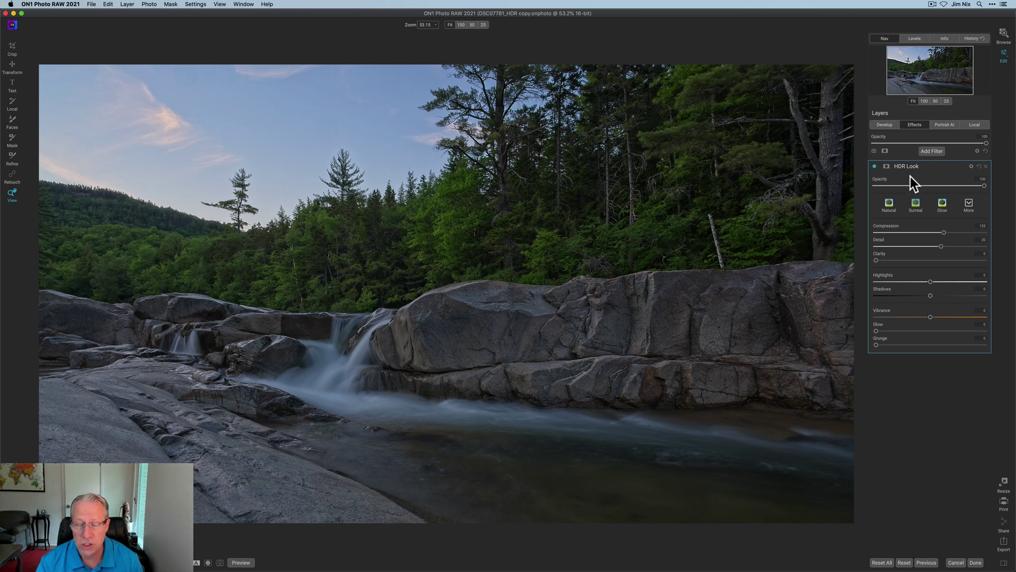
Step: Add a Sunshine filter with Amount 60 and Saturation 17, comparing it off and on
{"action": "left_click", "coordinate": [924, 150]}
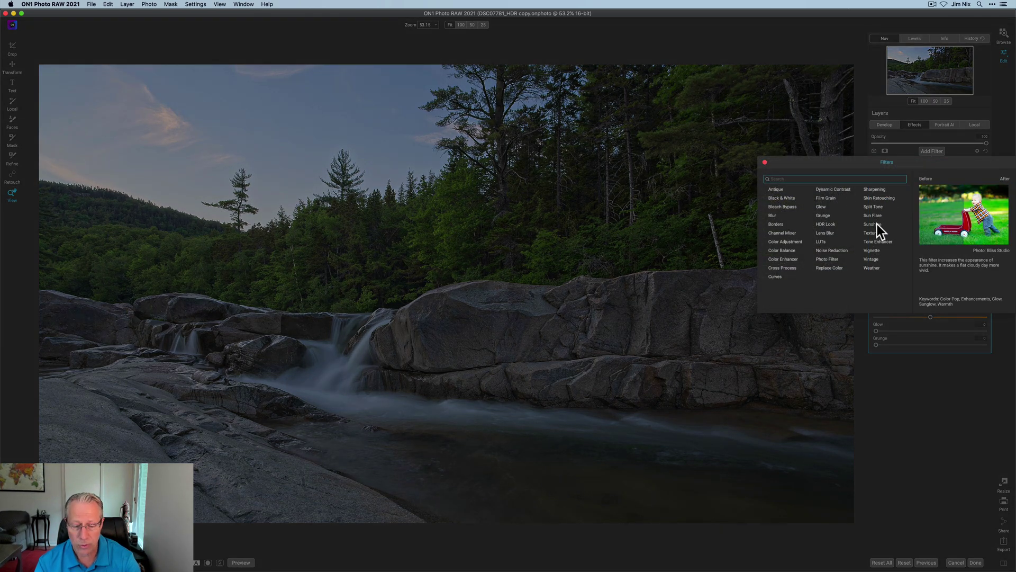
{"action": "left_click", "coordinate": [876, 224]}
{"action": "left_click_drag", "start_coordinate": [926, 233], "coordinate": [942, 231]}
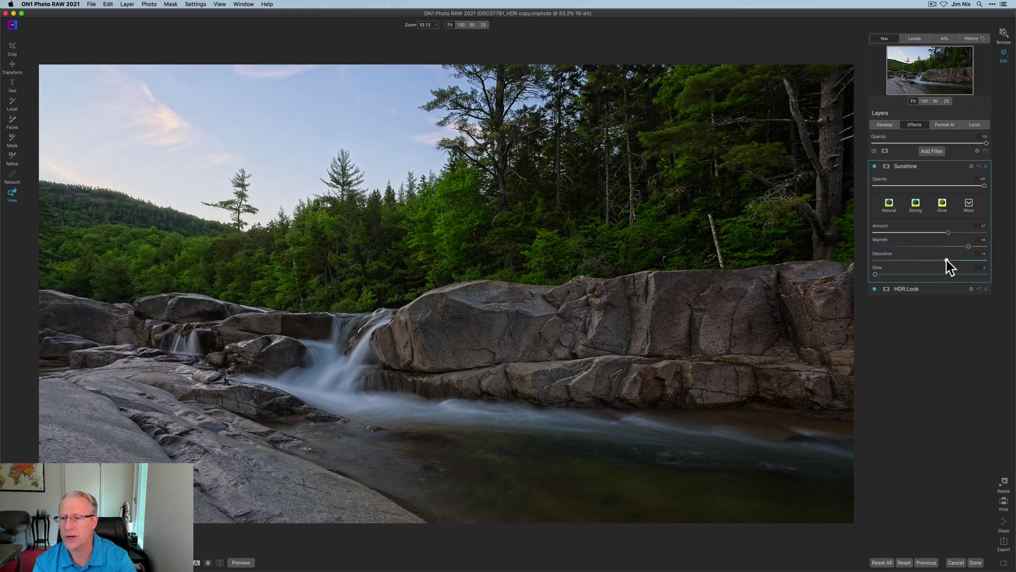
{"action": "left_click_drag", "start_coordinate": [950, 262], "coordinate": [951, 262]}
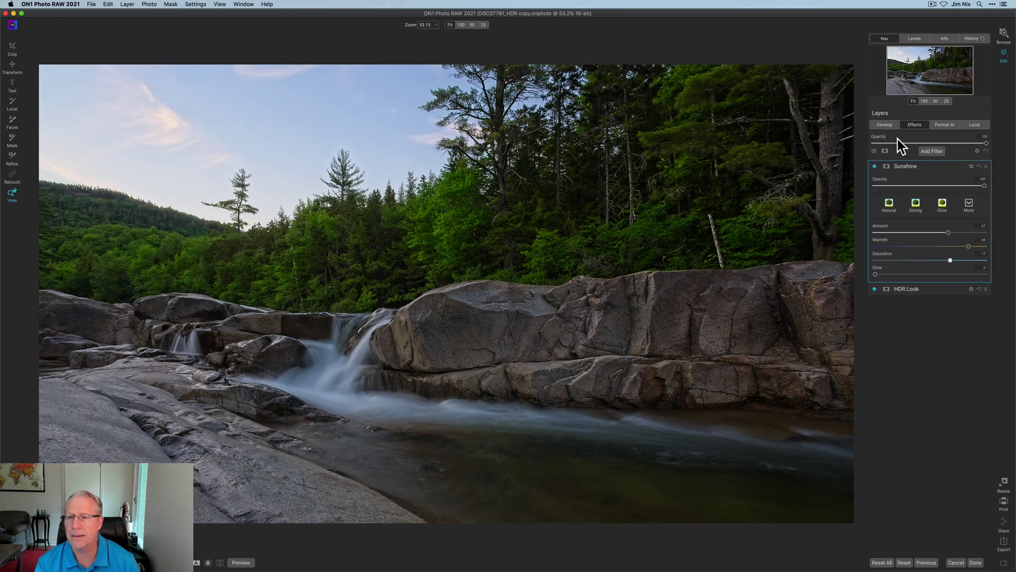
{"action": "left_click", "coordinate": [875, 166]}
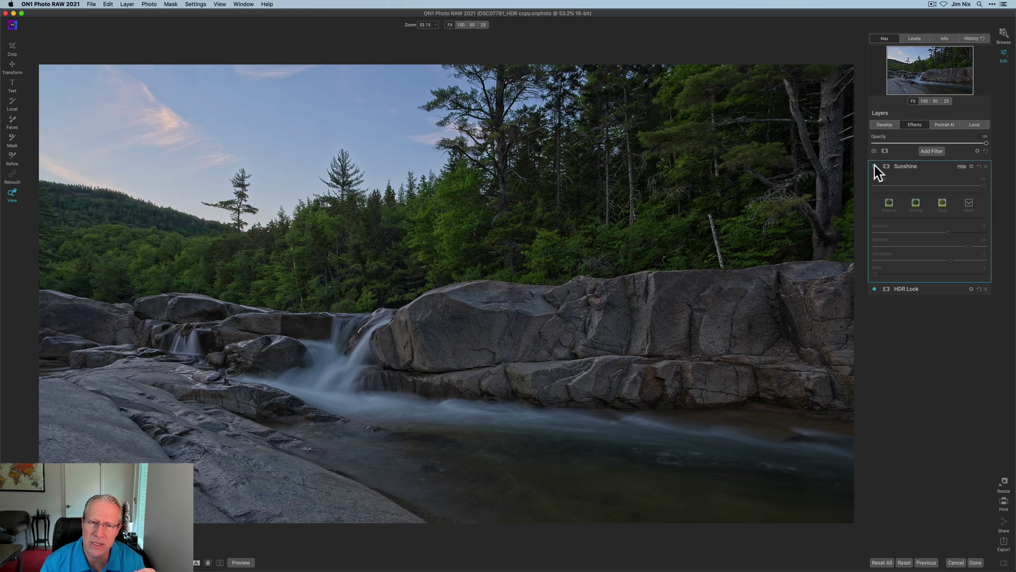
{"action": "left_click", "coordinate": [874, 166]}
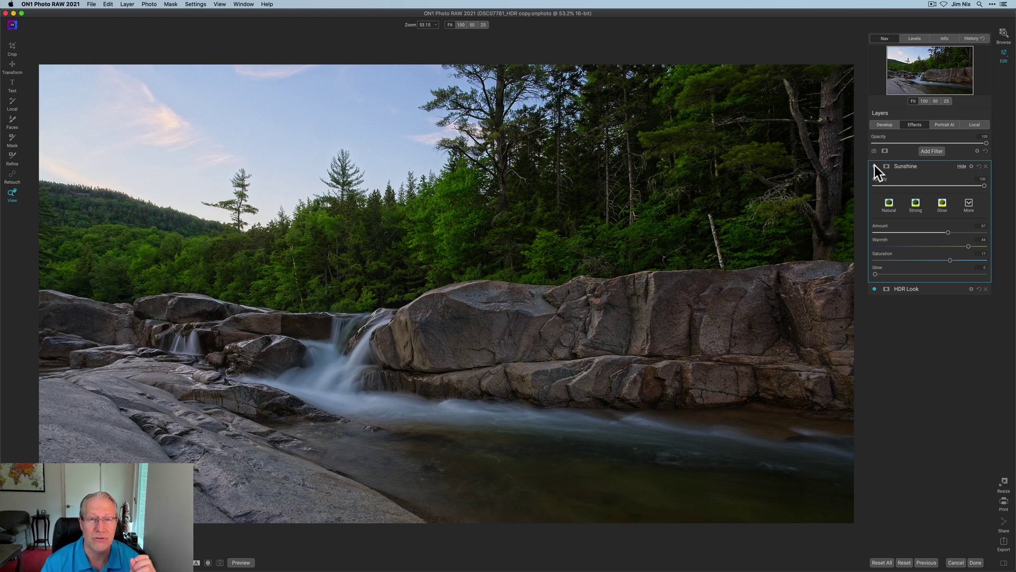
Step: Add a Tone Enhancer filter and invert its mask to hide it everywhere
{"action": "left_click", "coordinate": [933, 152]}
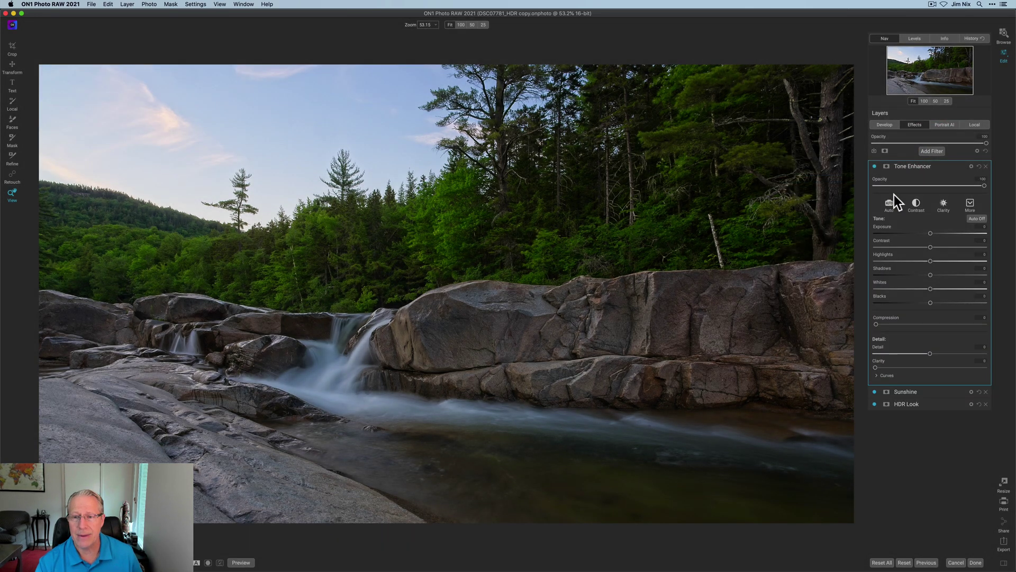
{"action": "left_click", "coordinate": [887, 167]}
{"action": "left_click", "coordinate": [911, 204]}
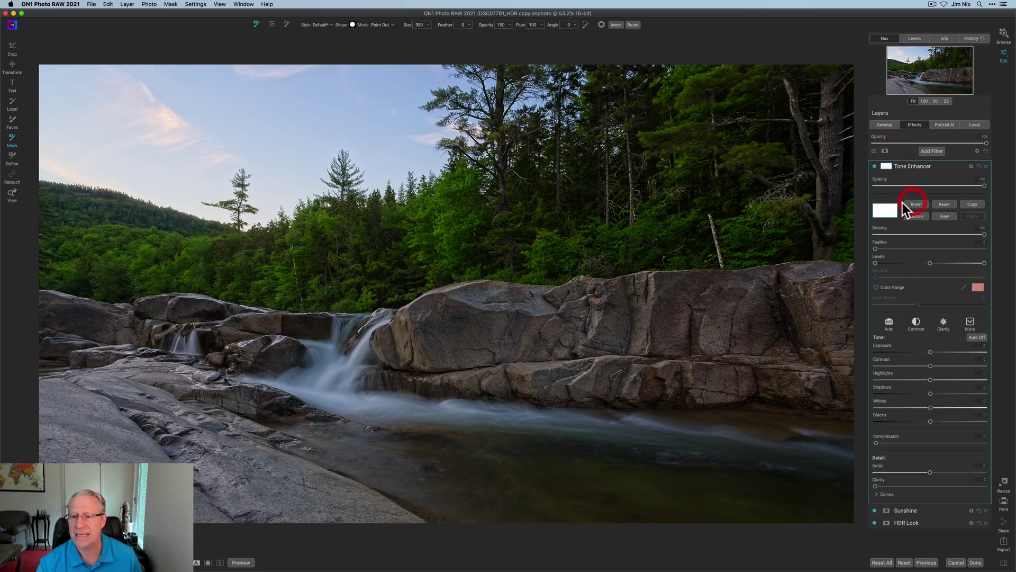
Step: Place a Linear Bottom gradient tilted along the treeline and check it in black-and-white mask view
{"action": "left_click", "coordinate": [271, 25]}
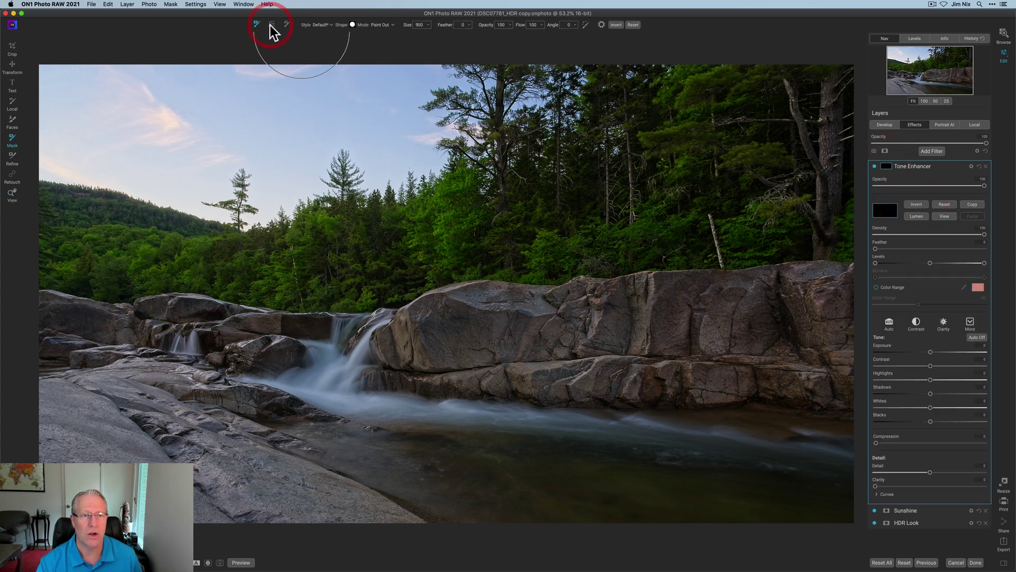
{"action": "left_click", "coordinate": [375, 26]}
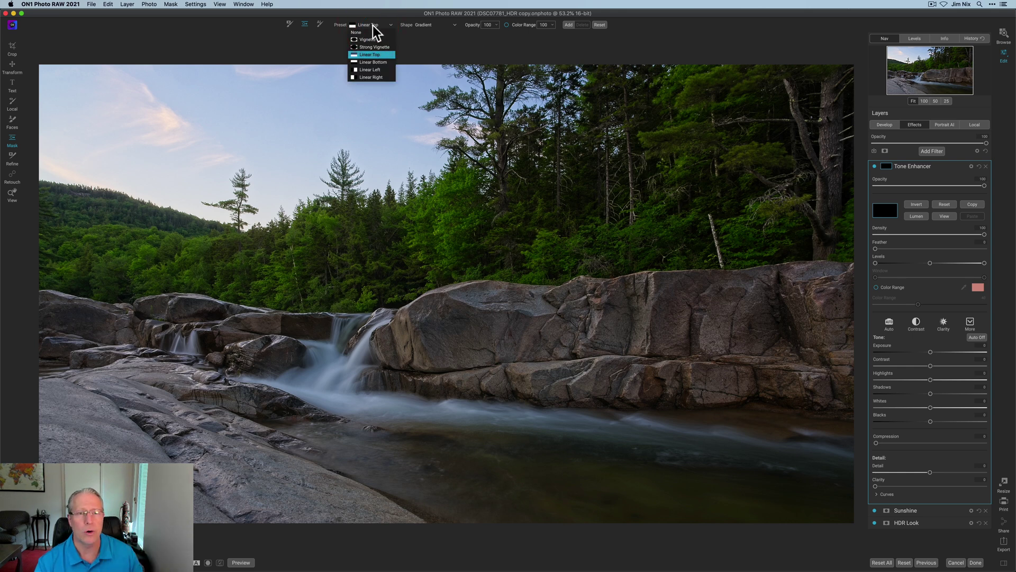
{"action": "left_click", "coordinate": [373, 62]}
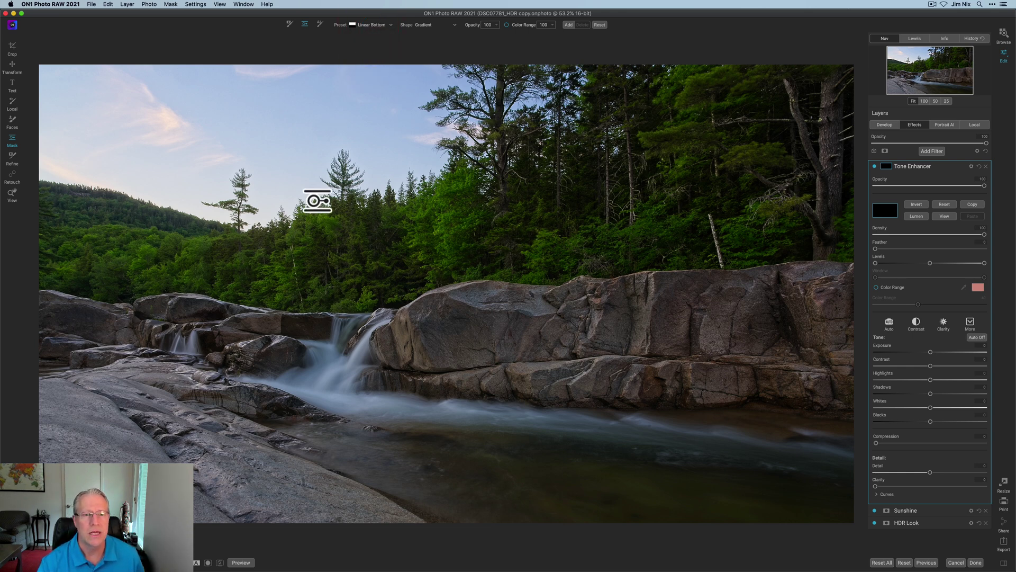
{"action": "left_click", "coordinate": [318, 207]}
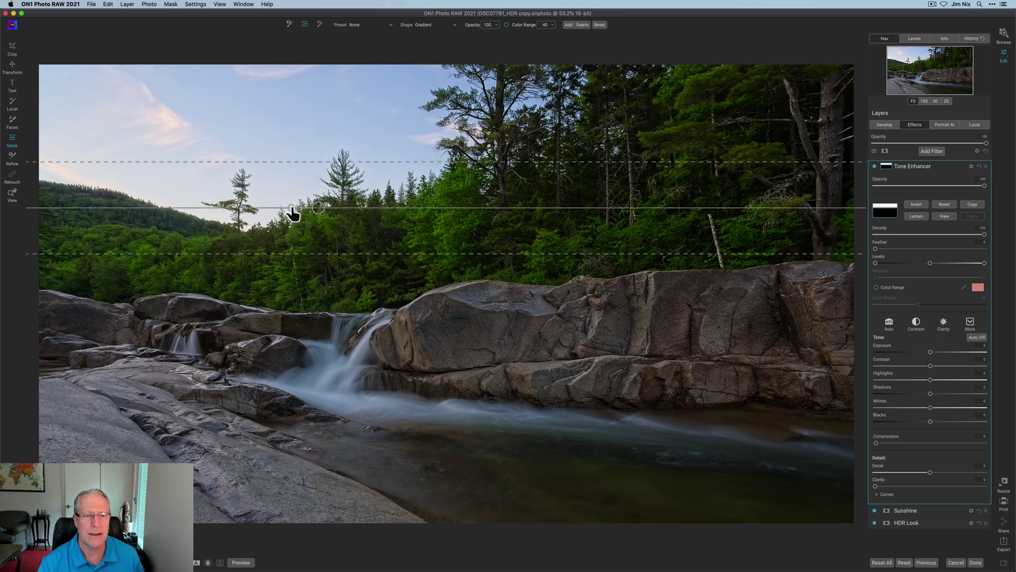
{"action": "left_click_drag", "start_coordinate": [291, 208], "coordinate": [321, 225]}
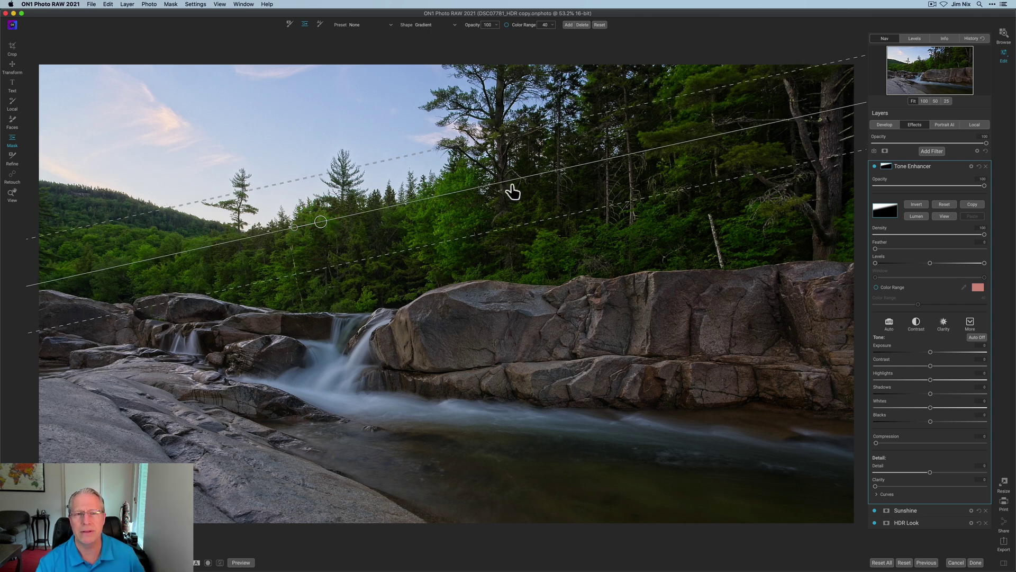
{"action": "left_click", "coordinate": [944, 216]}
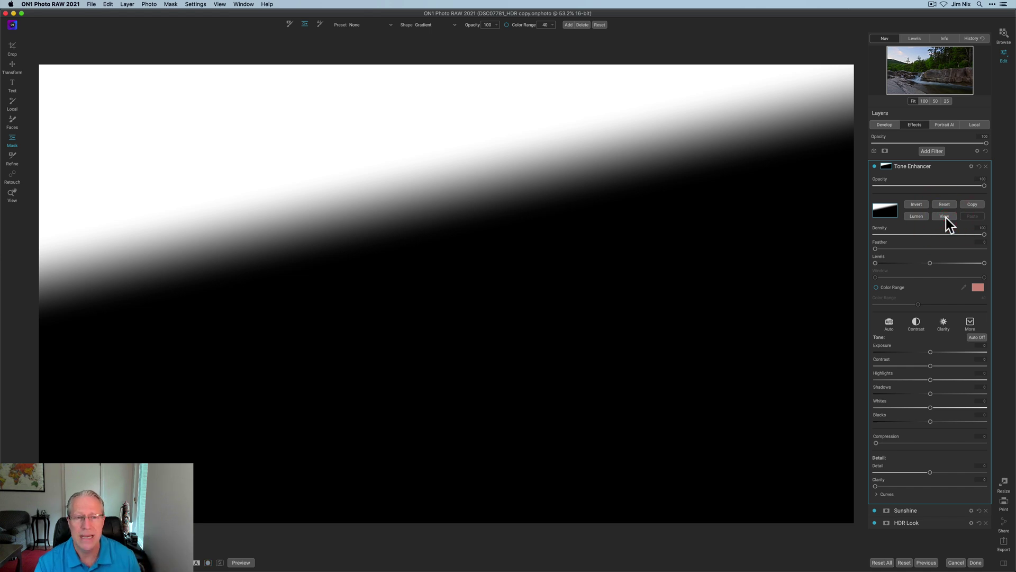
{"action": "left_click", "coordinate": [945, 218]}
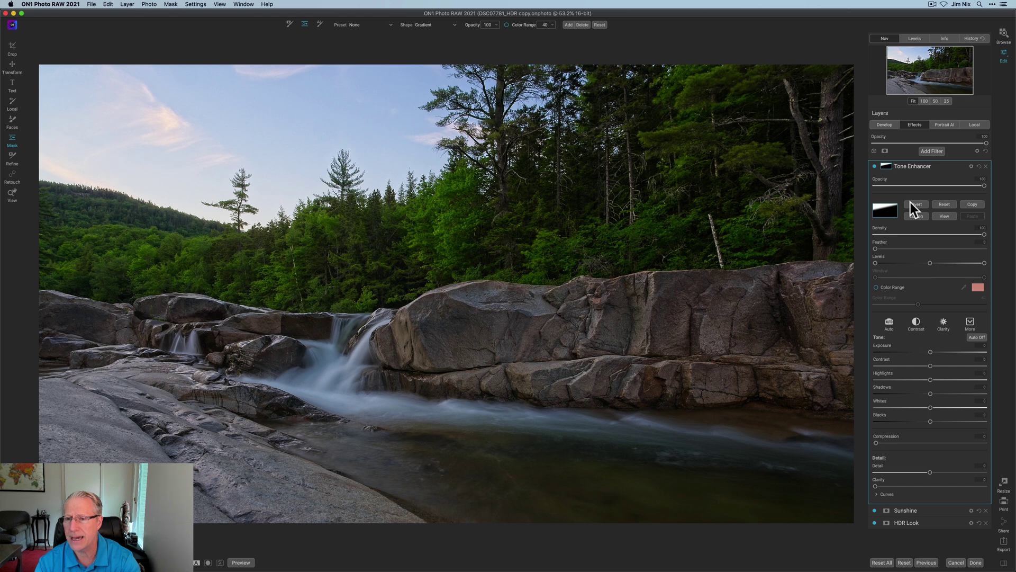
{"action": "left_click", "coordinate": [885, 165]}
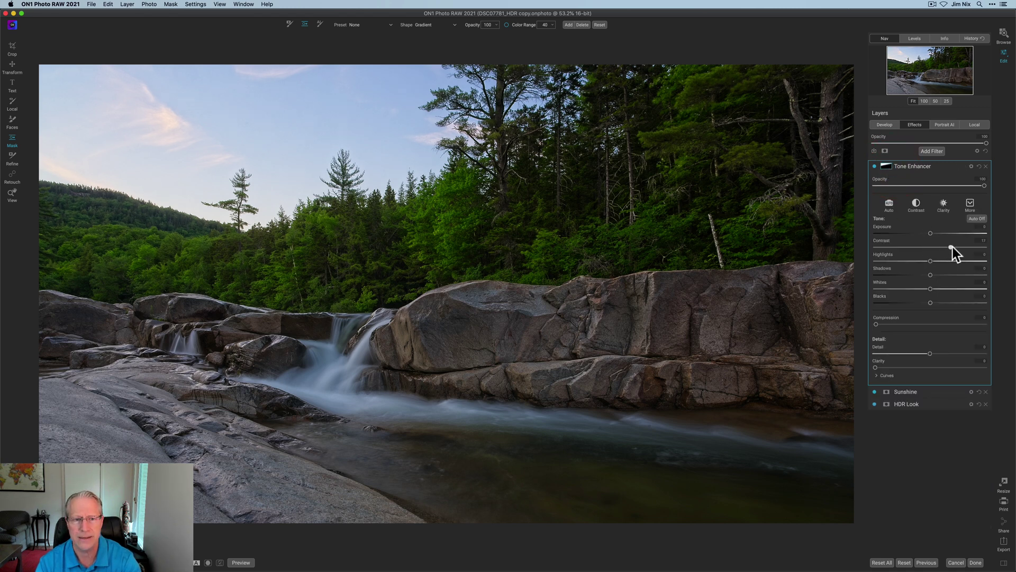
Step: Raise the Tone Enhancer Contrast to 40 and compare with the filter off and on
{"action": "left_click_drag", "start_coordinate": [953, 246], "coordinate": [966, 247]}
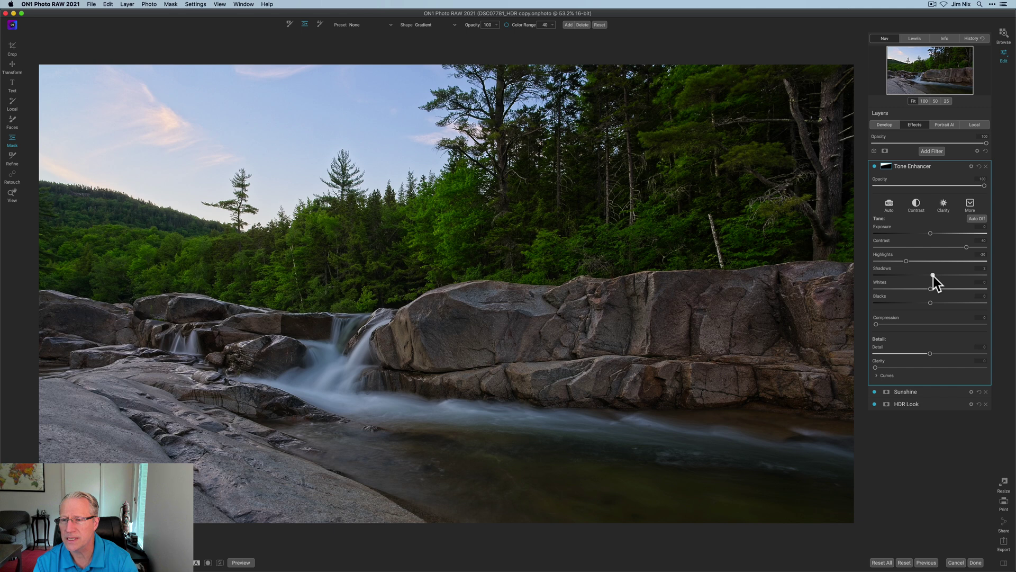
{"action": "left_click", "coordinate": [874, 166]}
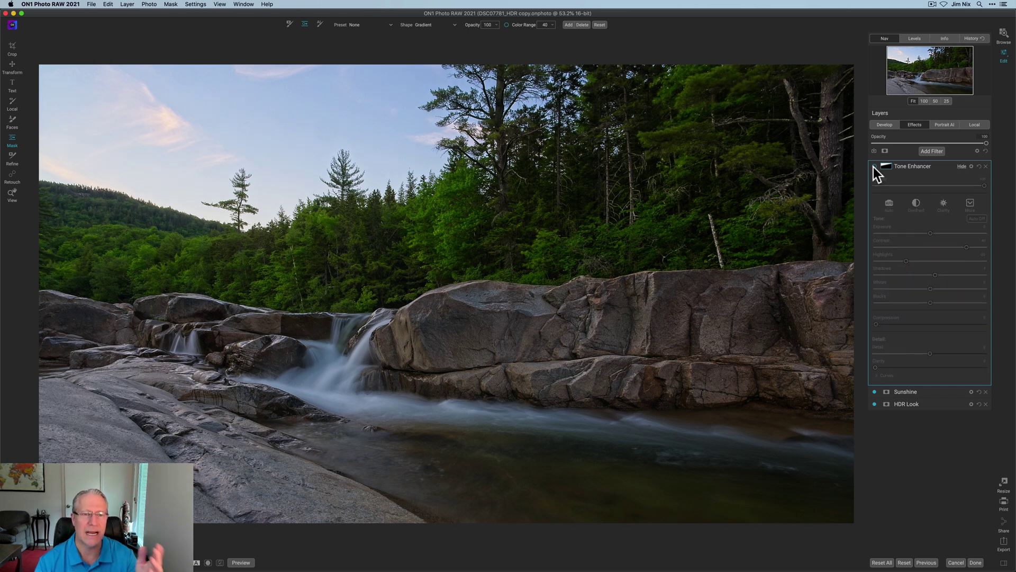
{"action": "left_click", "coordinate": [874, 167]}
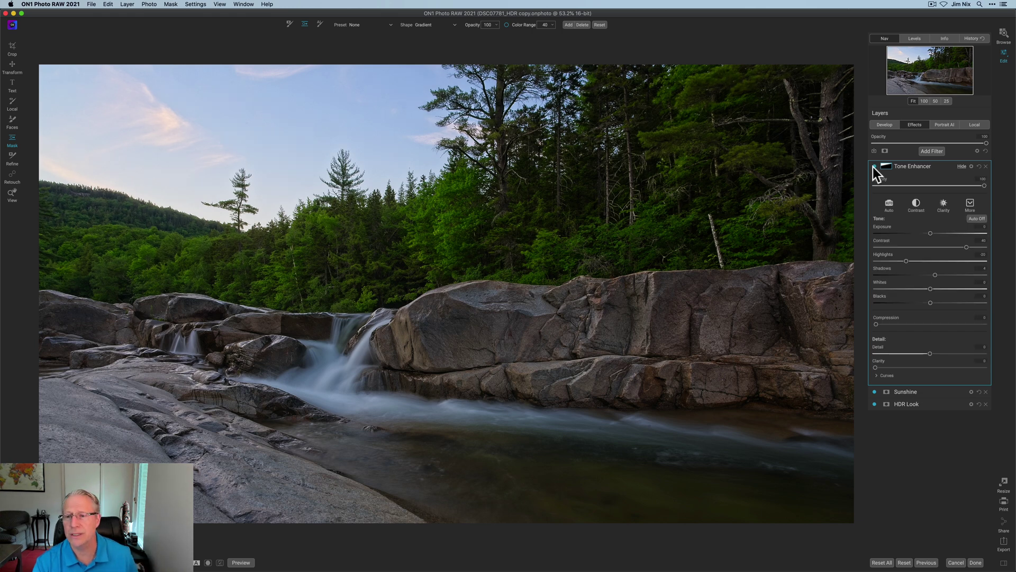
Step: Nudge the sky's exposure down and toggle the Tone Enhancer repeatedly for before/after comparison
{"action": "left_click_drag", "start_coordinate": [930, 233], "coordinate": [926, 234]}
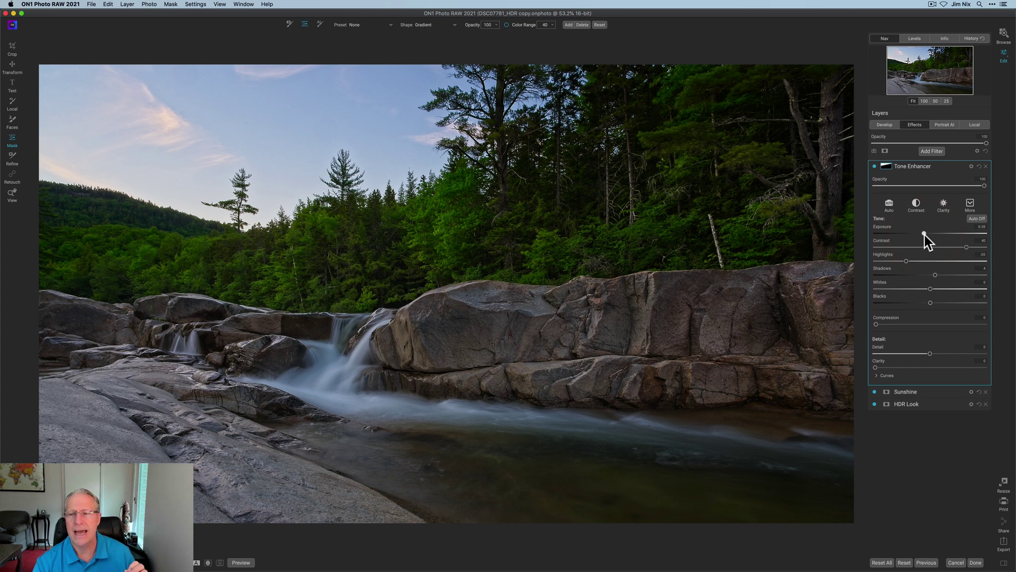
{"action": "left_click", "coordinate": [874, 167]}
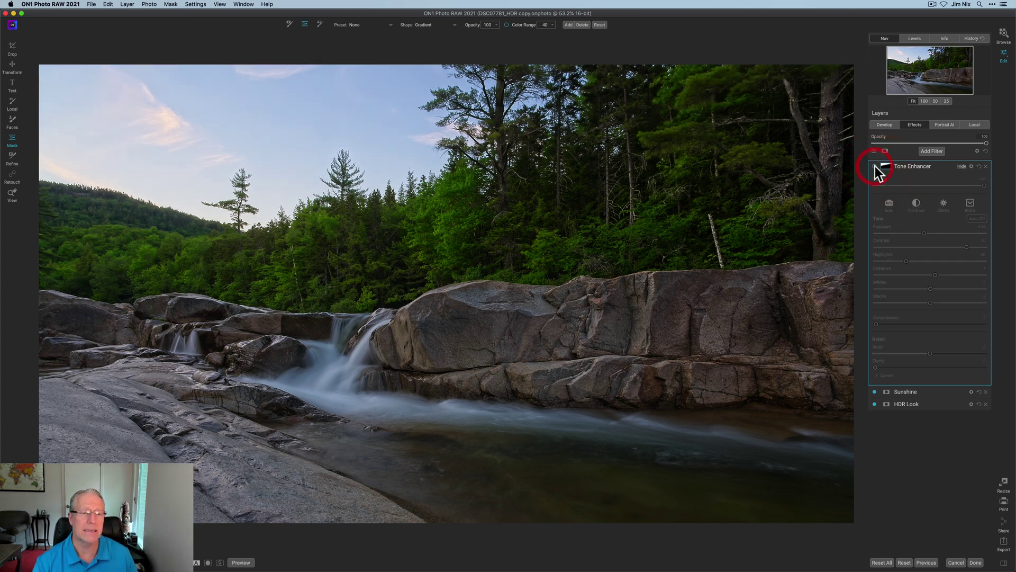
{"action": "left_click", "coordinate": [875, 168]}
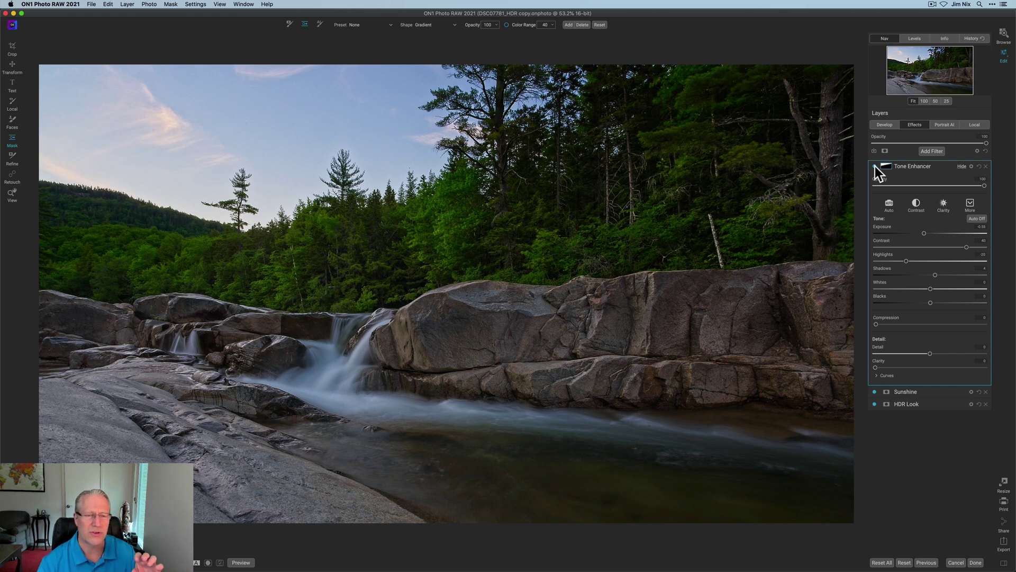
{"action": "left_click", "coordinate": [875, 167]}
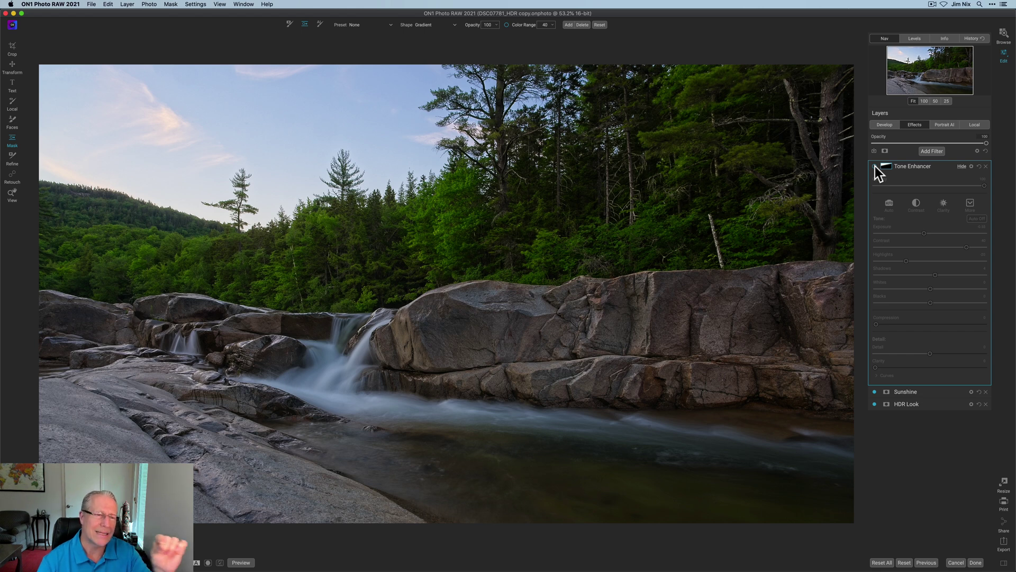
{"action": "left_click", "coordinate": [875, 166]}
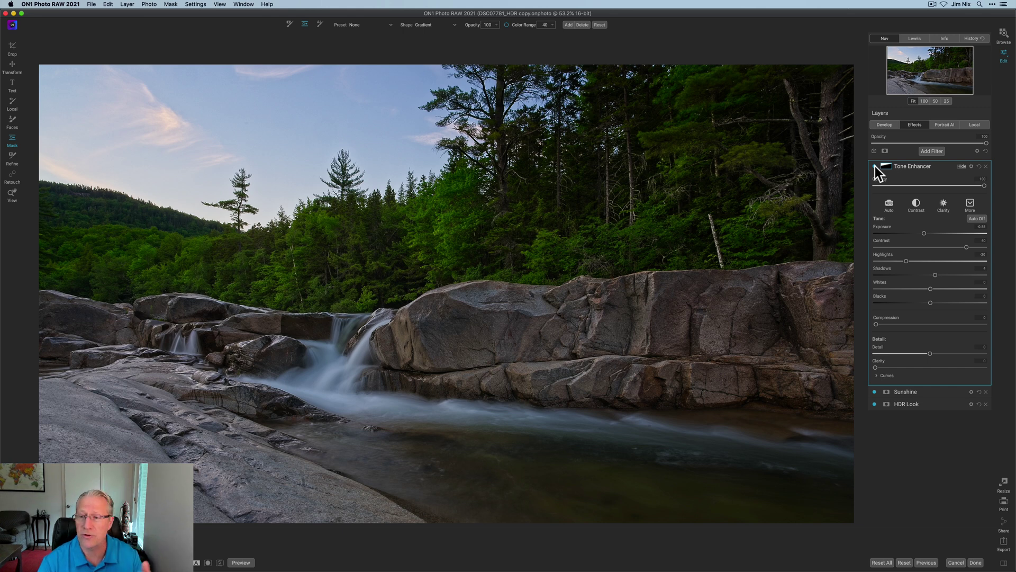
{"action": "left_click", "coordinate": [874, 167]}
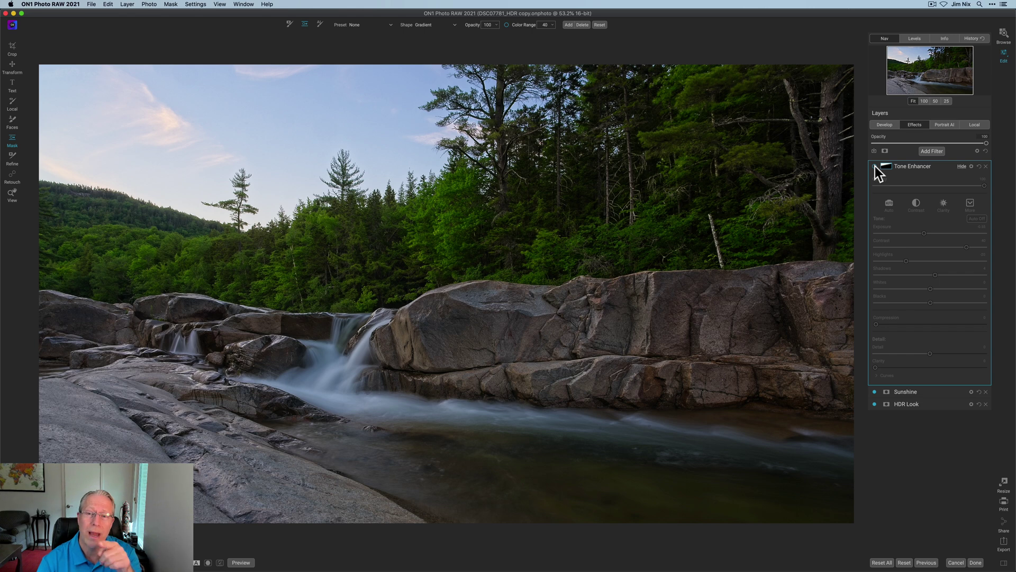
{"action": "left_click", "coordinate": [874, 166]}
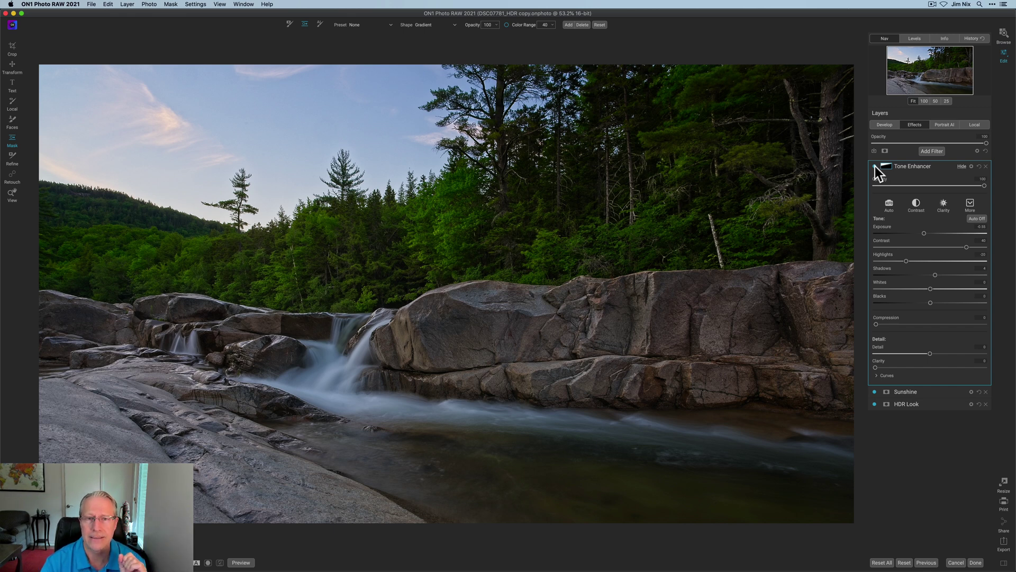
Step: Add a second Tone Enhancer filter and invert its mask to fully black
{"action": "left_click", "coordinate": [929, 151]}
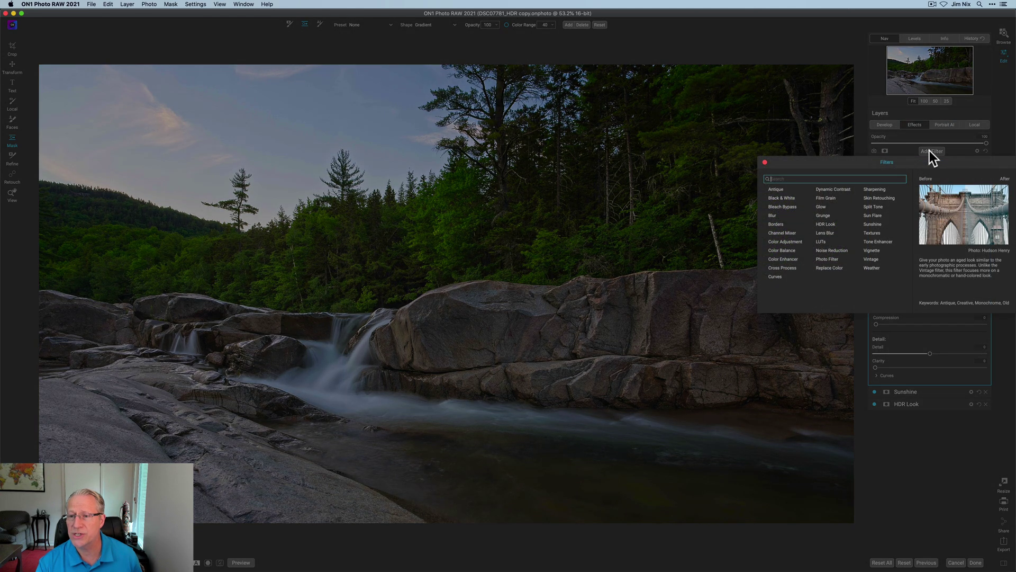
{"action": "left_click", "coordinate": [879, 241]}
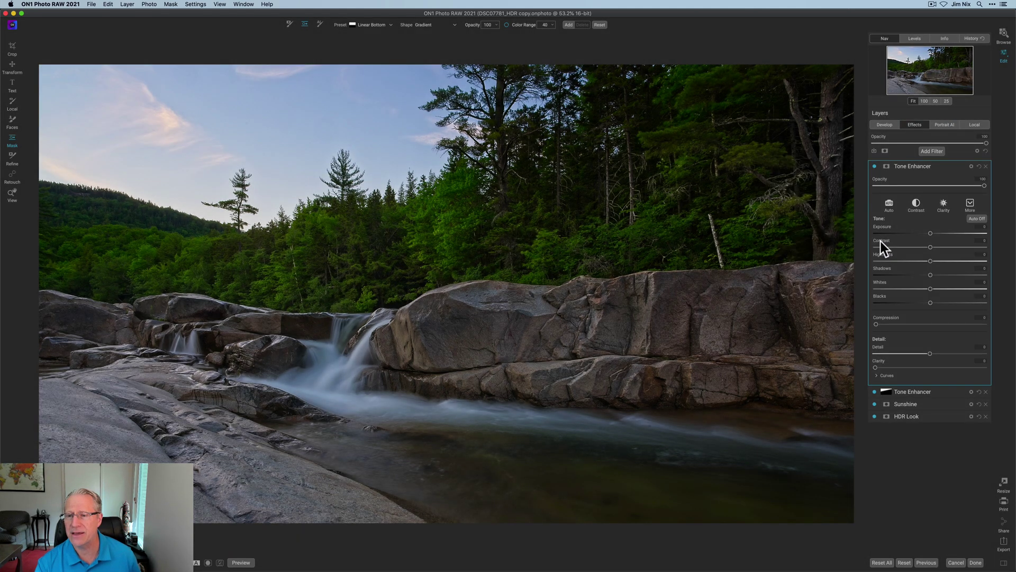
{"action": "left_click", "coordinate": [886, 166]}
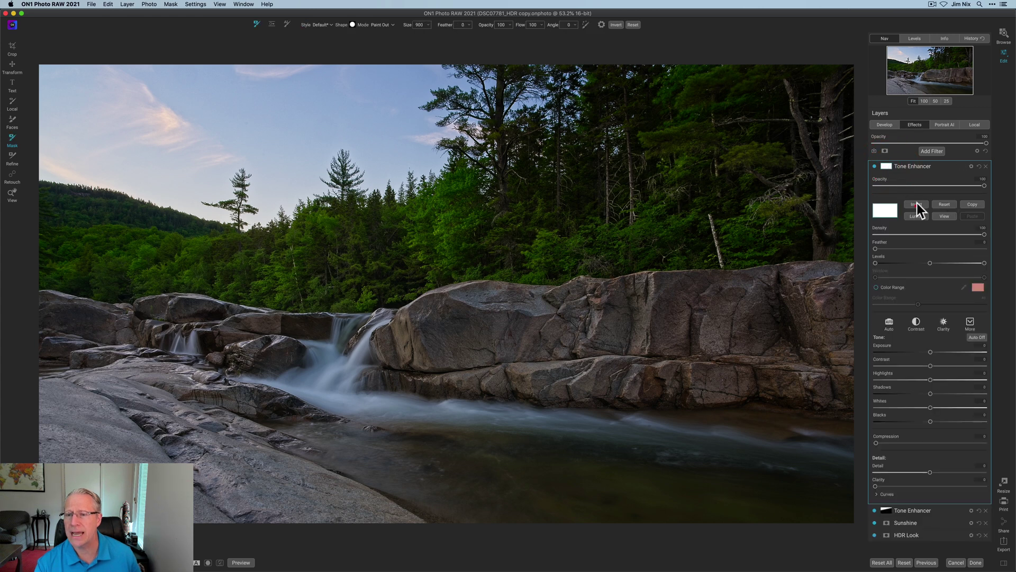
{"action": "left_click", "coordinate": [917, 206]}
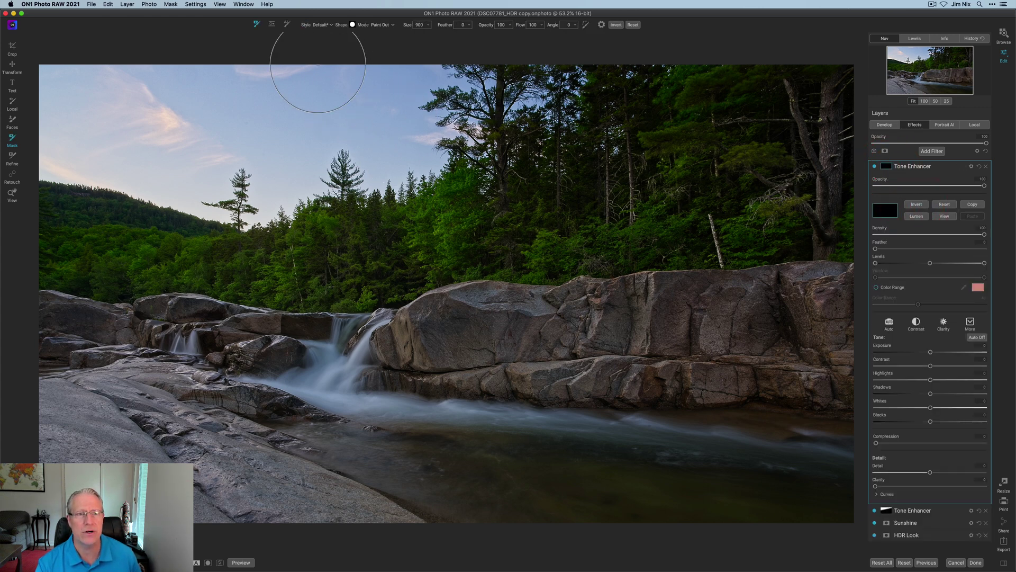
{"action": "left_click", "coordinate": [286, 24]}
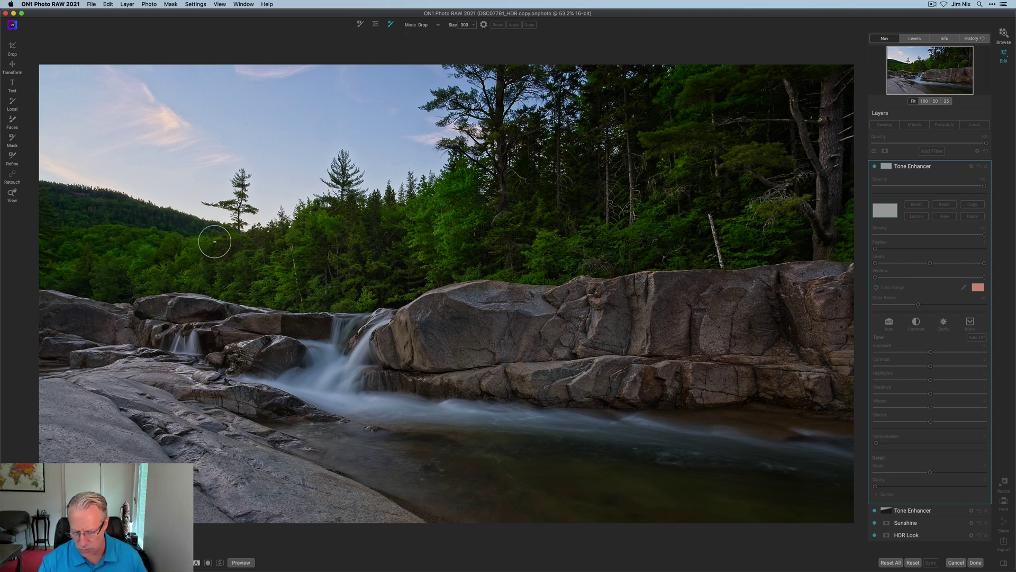
Step: Paint Drop strokes over the sky, forest and big rock with resized brushes
{"action": "key", "text": "bracketright"}
{"action": "key", "text": "bracketright"}
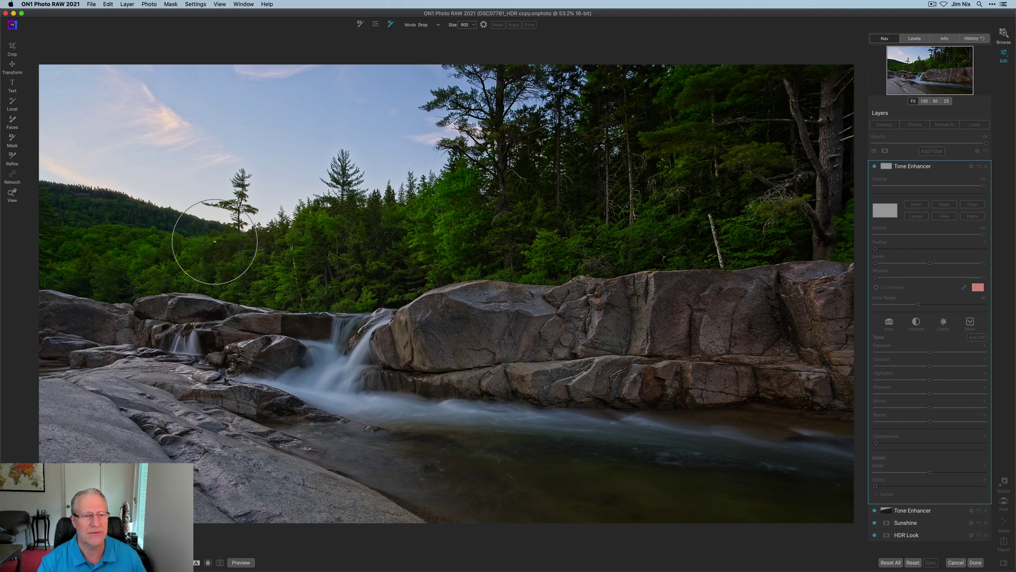
{"action": "mouse_move", "coordinate": [87, 114]}
{"action": "left_mouse_down"}
{"action": "mouse_move", "coordinate": [303, 132]}
{"action": "mouse_move", "coordinate": [525, 131]}
{"action": "mouse_move", "coordinate": [673, 110]}
{"action": "mouse_move", "coordinate": [746, 114]}
{"action": "mouse_move", "coordinate": [801, 145]}
{"action": "mouse_move", "coordinate": [789, 166]}
{"action": "mouse_move", "coordinate": [650, 199]}
{"action": "mouse_move", "coordinate": [532, 208]}
{"action": "mouse_move", "coordinate": [351, 249]}
{"action": "mouse_move", "coordinate": [164, 225]}
{"action": "mouse_move", "coordinate": [56, 231]}
{"action": "mouse_move", "coordinate": [85, 273]}
{"action": "mouse_move", "coordinate": [117, 408]}
{"action": "mouse_move", "coordinate": [164, 425]}
{"action": "mouse_move", "coordinate": [222, 424]}
{"action": "mouse_move", "coordinate": [202, 442]}
{"action": "mouse_move", "coordinate": [224, 468]}
{"action": "mouse_move", "coordinate": [346, 524]}
{"action": "left_mouse_up"}
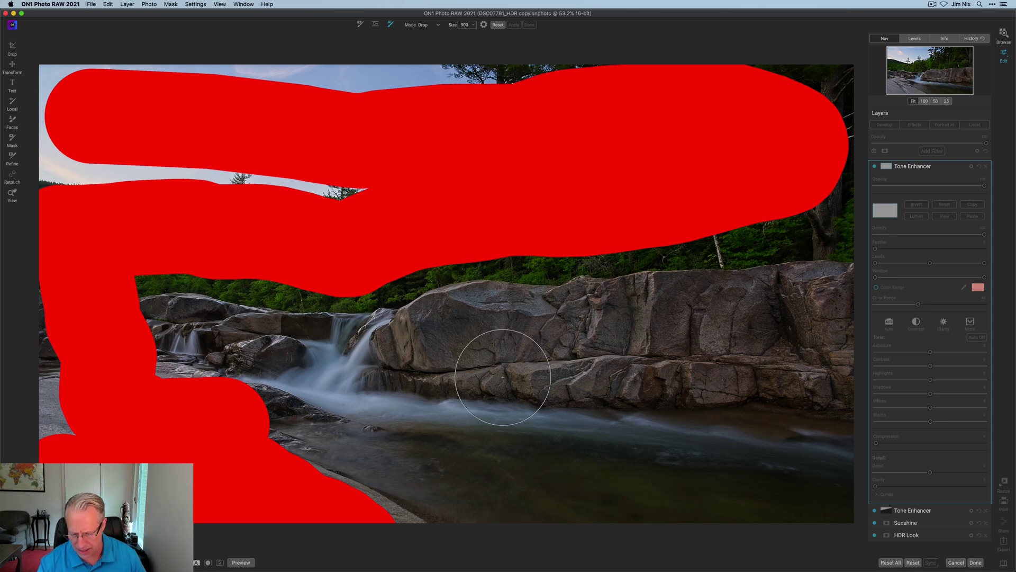
{"action": "key", "text": "bracketleft"}
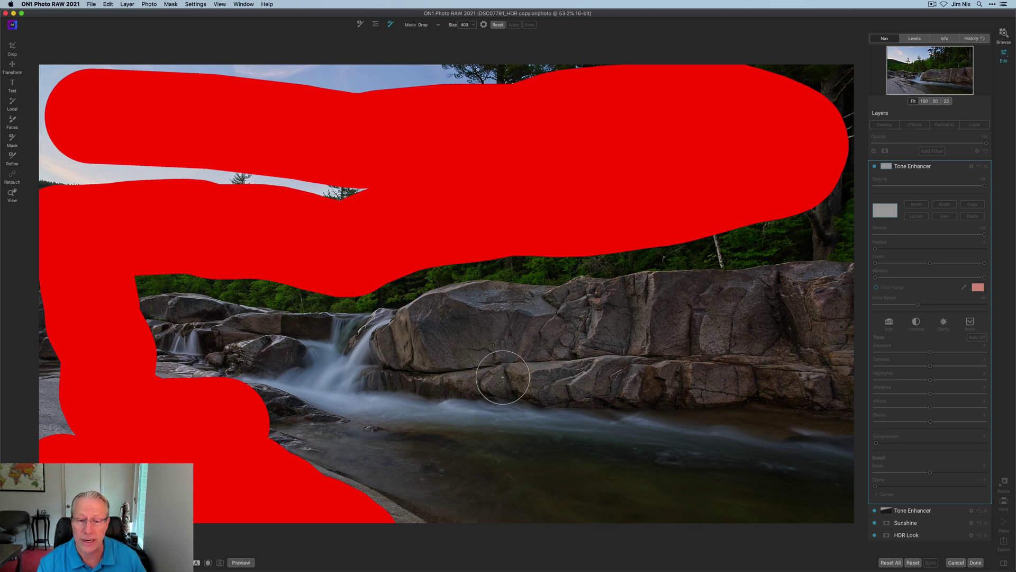
{"action": "key", "text": "bracketleft"}
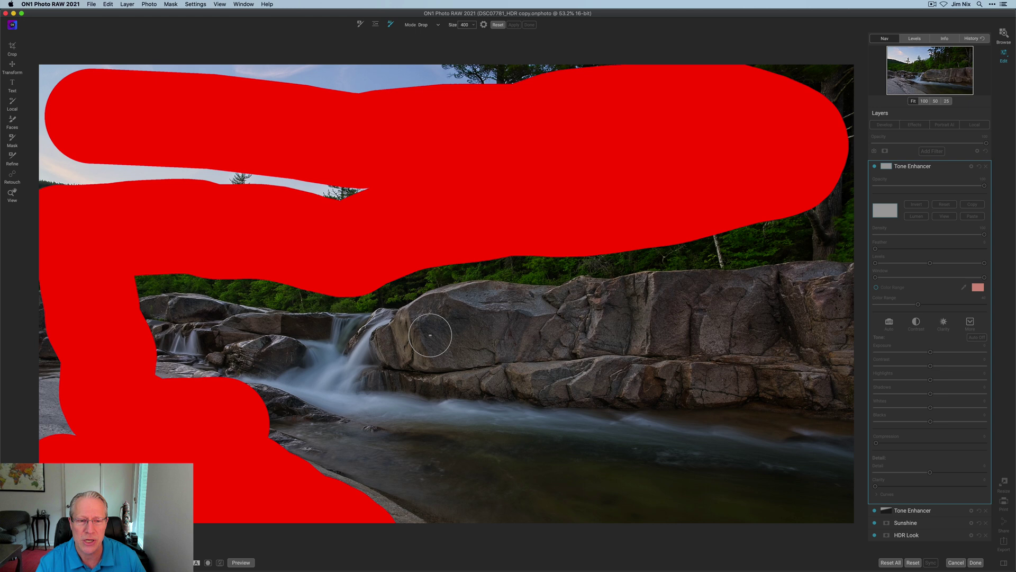
{"action": "mouse_move", "coordinate": [418, 328]}
{"action": "left_mouse_down"}
{"action": "mouse_move", "coordinate": [467, 311]}
{"action": "mouse_move", "coordinate": [637, 317]}
{"action": "mouse_move", "coordinate": [765, 299]}
{"action": "mouse_move", "coordinate": [841, 250]}
{"action": "mouse_move", "coordinate": [529, 293]}
{"action": "mouse_move", "coordinate": [772, 323]}
{"action": "mouse_move", "coordinate": [819, 313]}
{"action": "mouse_move", "coordinate": [826, 358]}
{"action": "mouse_move", "coordinate": [406, 358]}
{"action": "left_mouse_up"}
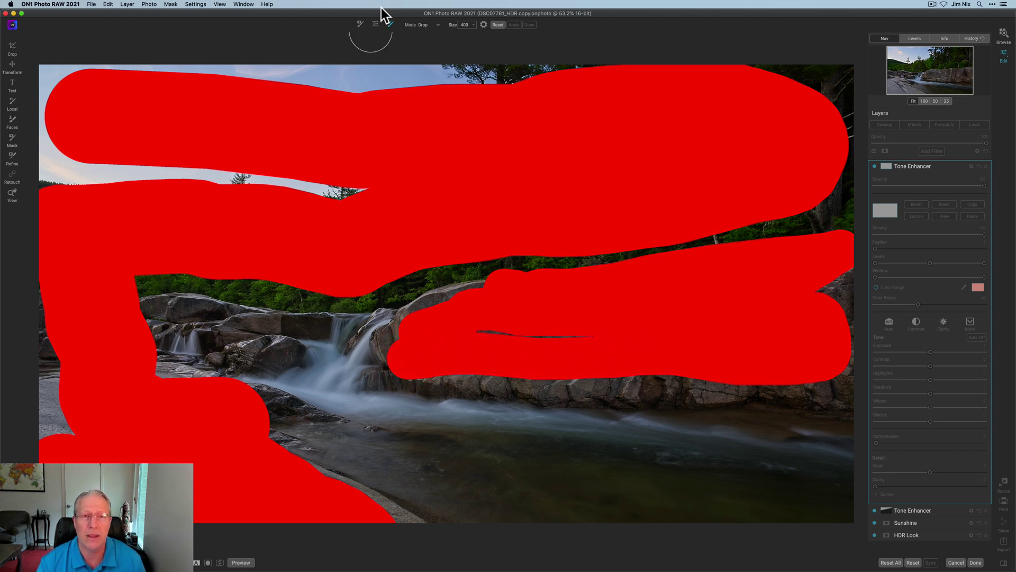
Step: Paint Keep strokes over the waterfall and river and apply the quick mask
{"action": "left_click", "coordinate": [434, 24]}
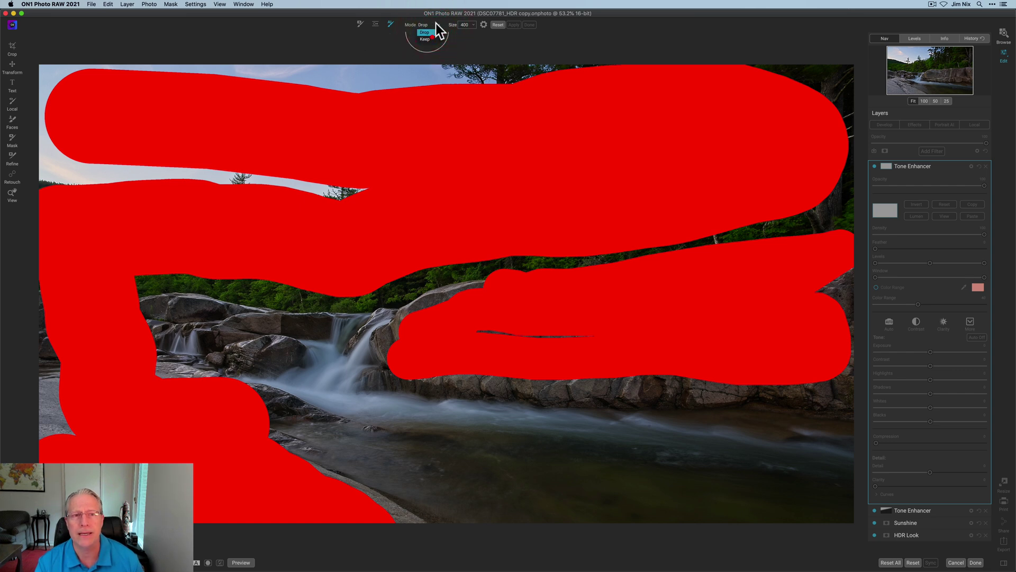
{"action": "left_click", "coordinate": [427, 38]}
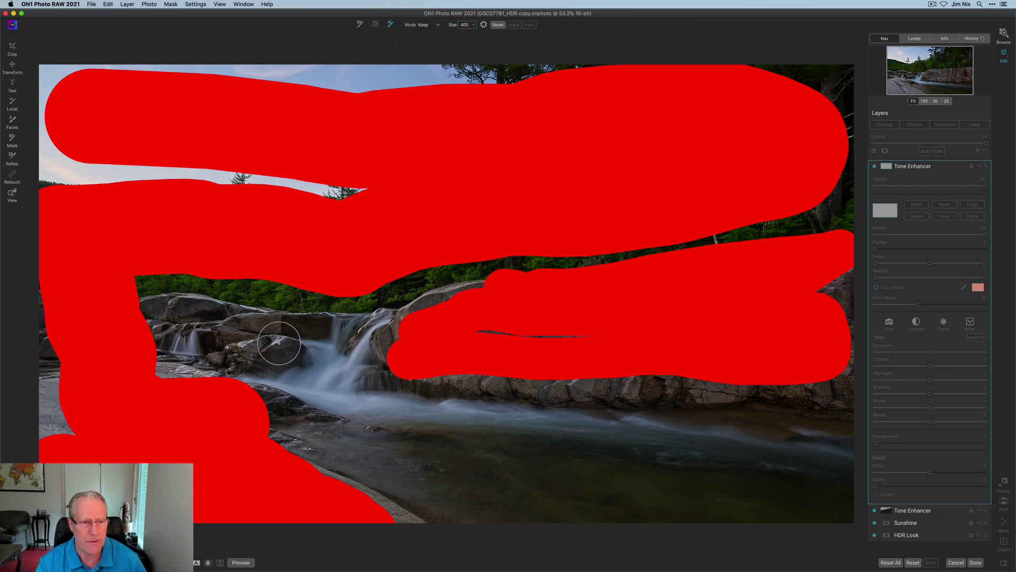
{"action": "mouse_move", "coordinate": [199, 328]}
{"action": "left_mouse_down"}
{"action": "mouse_move", "coordinate": [332, 339]}
{"action": "mouse_move", "coordinate": [337, 351]}
{"action": "mouse_move", "coordinate": [321, 364]}
{"action": "mouse_move", "coordinate": [378, 393]}
{"action": "mouse_move", "coordinate": [355, 437]}
{"action": "mouse_move", "coordinate": [455, 486]}
{"action": "mouse_move", "coordinate": [524, 500]}
{"action": "mouse_move", "coordinate": [757, 484]}
{"action": "mouse_move", "coordinate": [786, 466]}
{"action": "mouse_move", "coordinate": [453, 444]}
{"action": "left_mouse_up"}
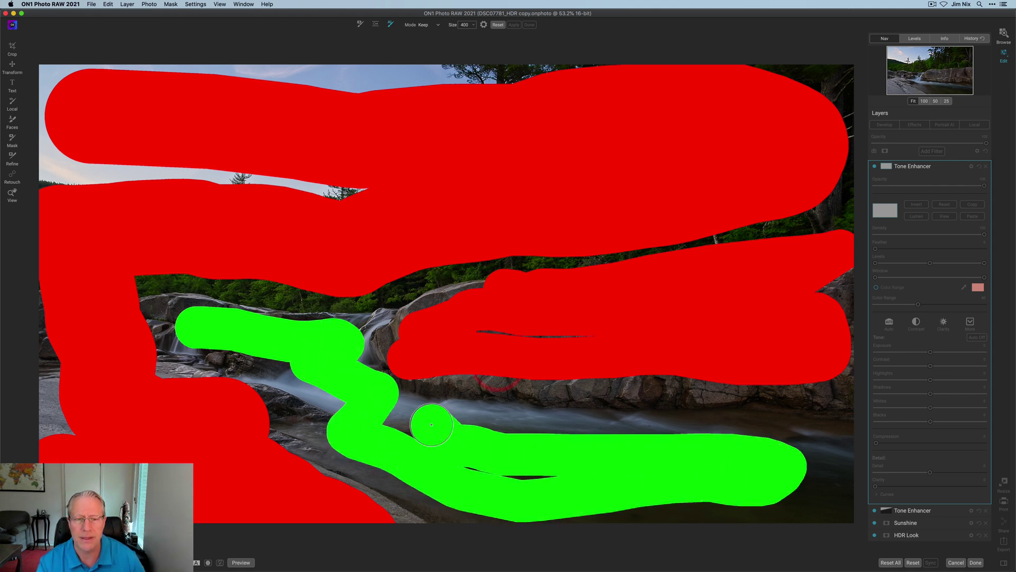
{"action": "left_click", "coordinate": [515, 25]}
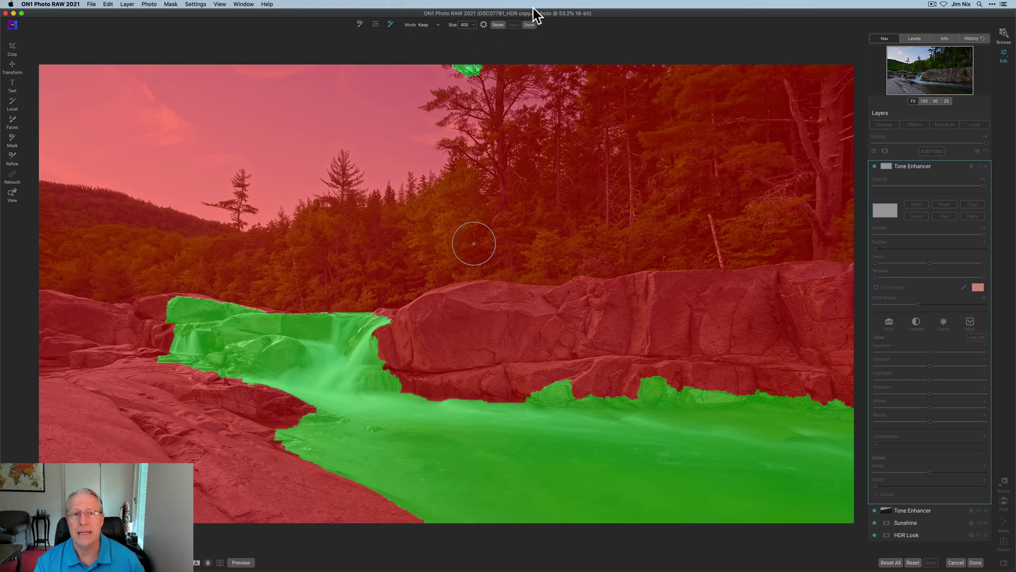
Step: Drop the rocks beside the water and a stray treetop speck, reapplying the mask
{"action": "left_click", "coordinate": [439, 25]}
{"action": "mouse_move", "coordinate": [531, 386]}
{"action": "left_mouse_down"}
{"action": "mouse_move", "coordinate": [739, 382]}
{"action": "mouse_move", "coordinate": [853, 394]}
{"action": "left_mouse_up"}
{"action": "left_click_drag", "start_coordinate": [175, 297], "coordinate": [221, 292]}
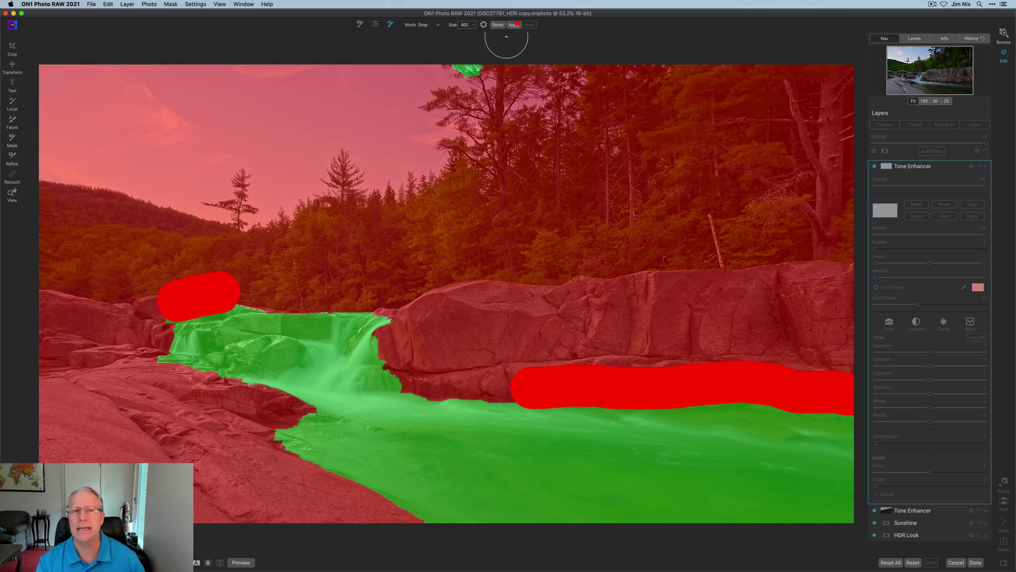
{"action": "left_click", "coordinate": [516, 24]}
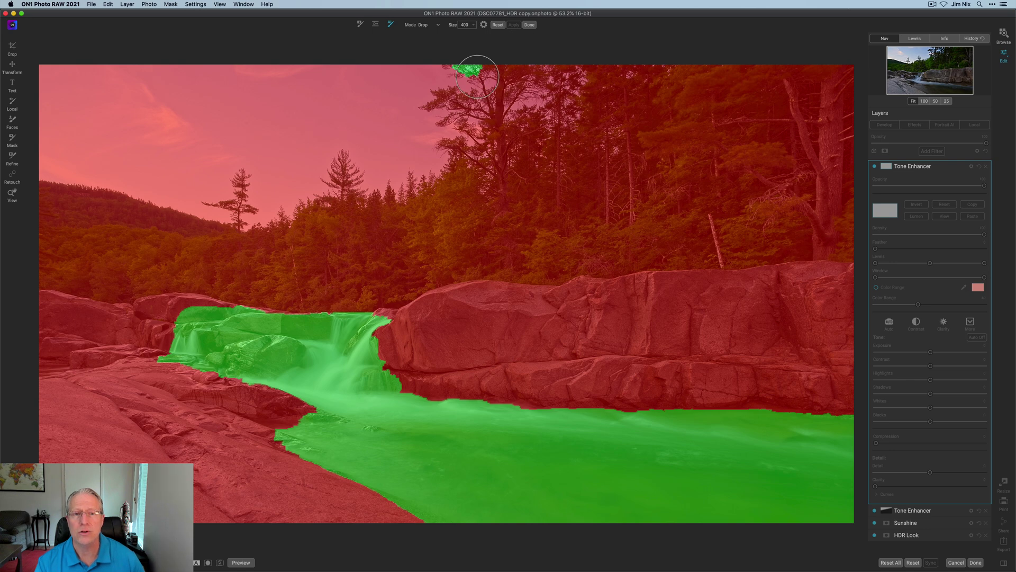
{"action": "left_click_drag", "start_coordinate": [430, 72], "coordinate": [500, 72]}
{"action": "left_click", "coordinate": [515, 25]}
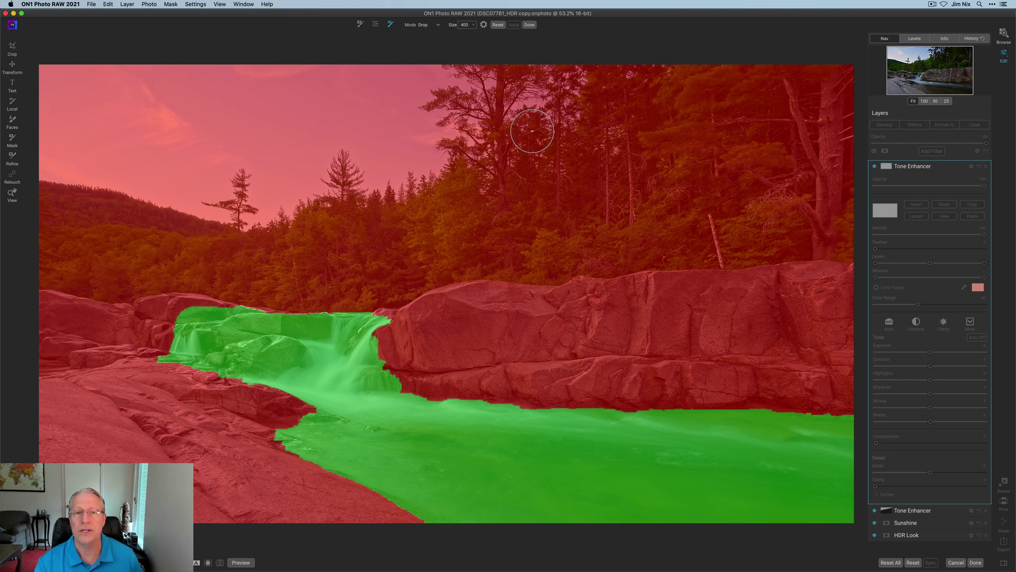
Step: Finish the AI Quick Mask, preview the water-only mask, then return to colour and collapse it
{"action": "left_click", "coordinate": [529, 25]}
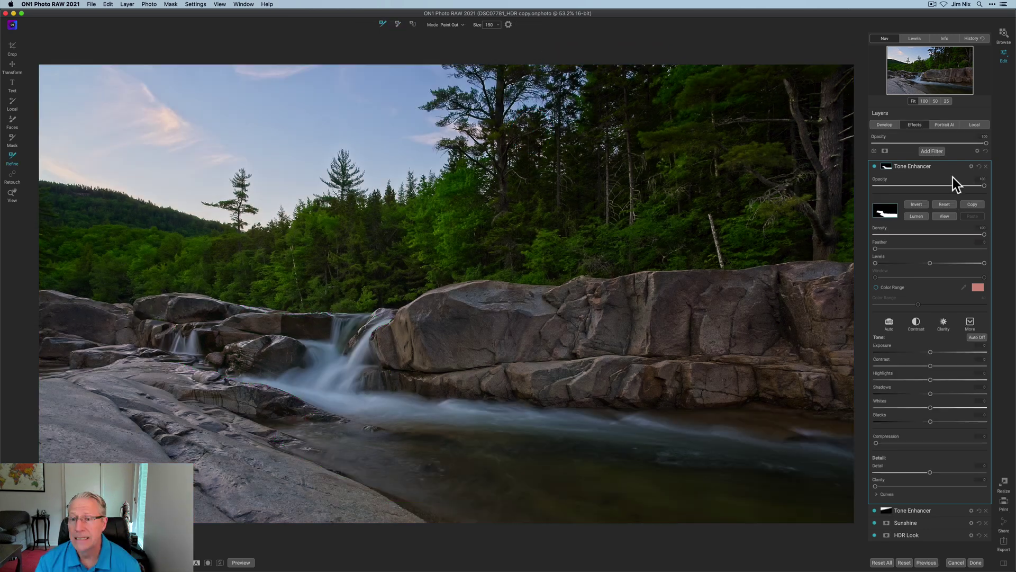
{"action": "left_click", "coordinate": [942, 216]}
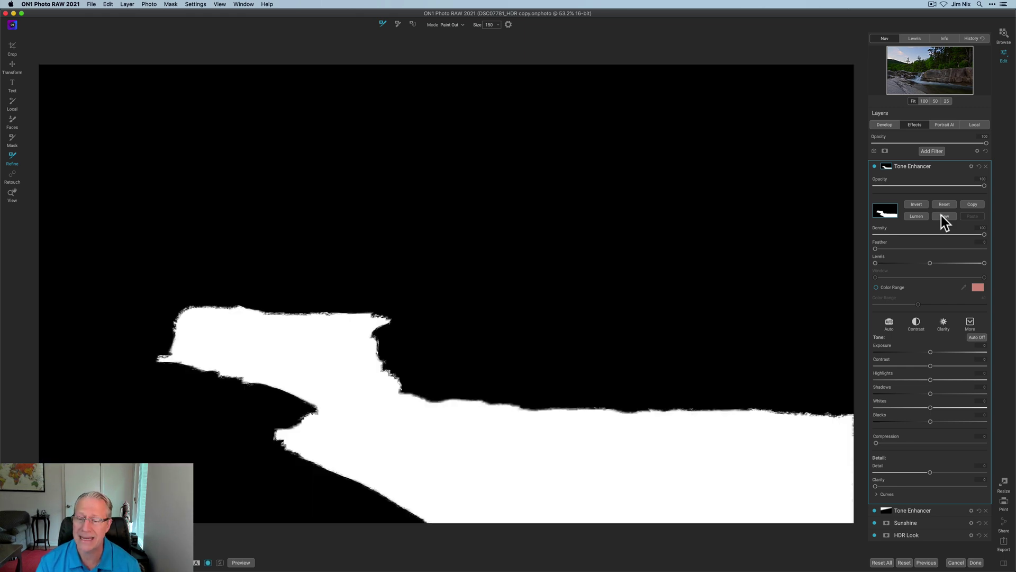
{"action": "left_click", "coordinate": [941, 215]}
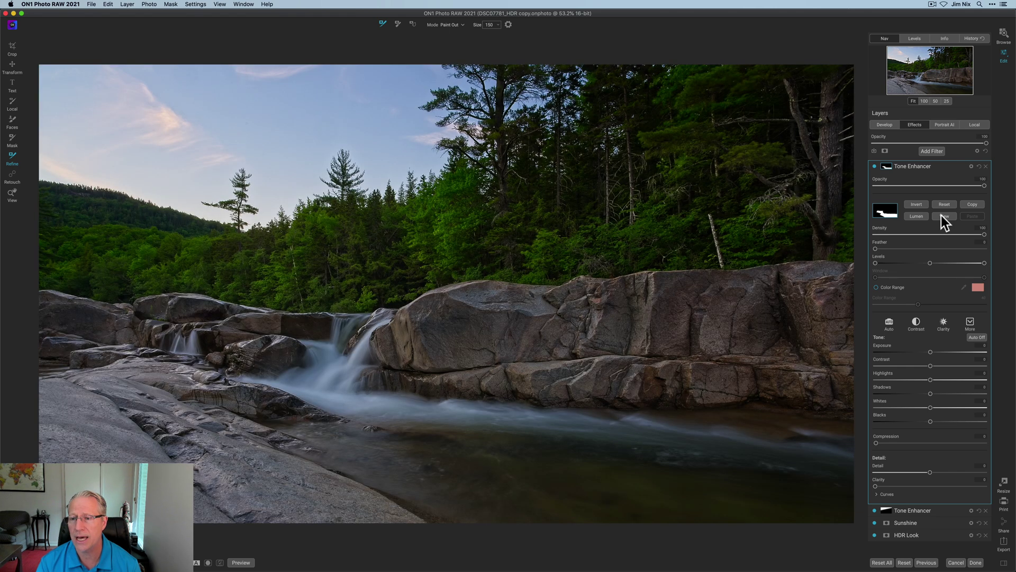
{"action": "left_click", "coordinate": [888, 166]}
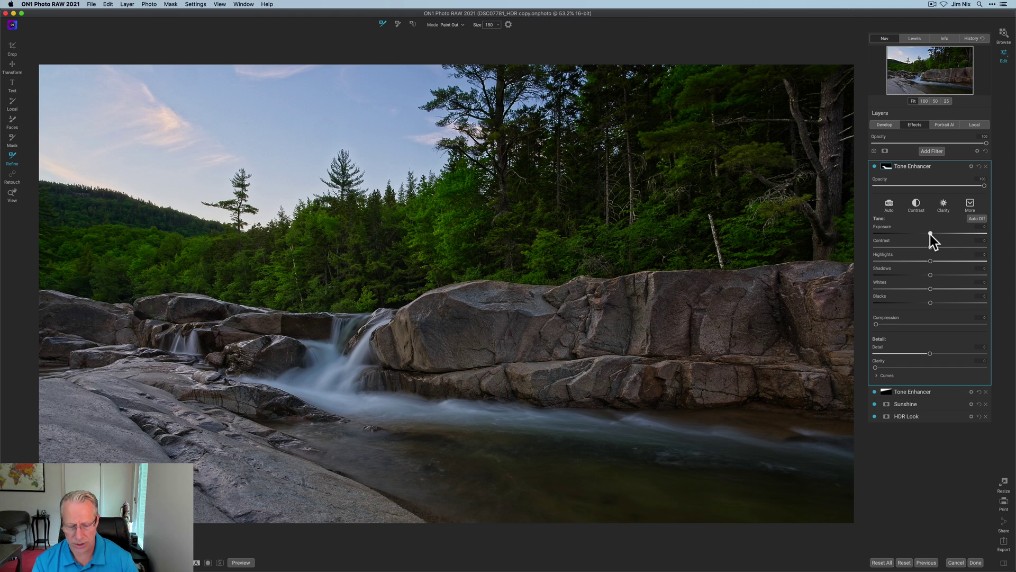
Step: Nudge the Tone Enhancer's Exposure and Whites up on the masked water, comparing before and after
{"action": "left_click_drag", "start_coordinate": [930, 234], "coordinate": [932, 234]}
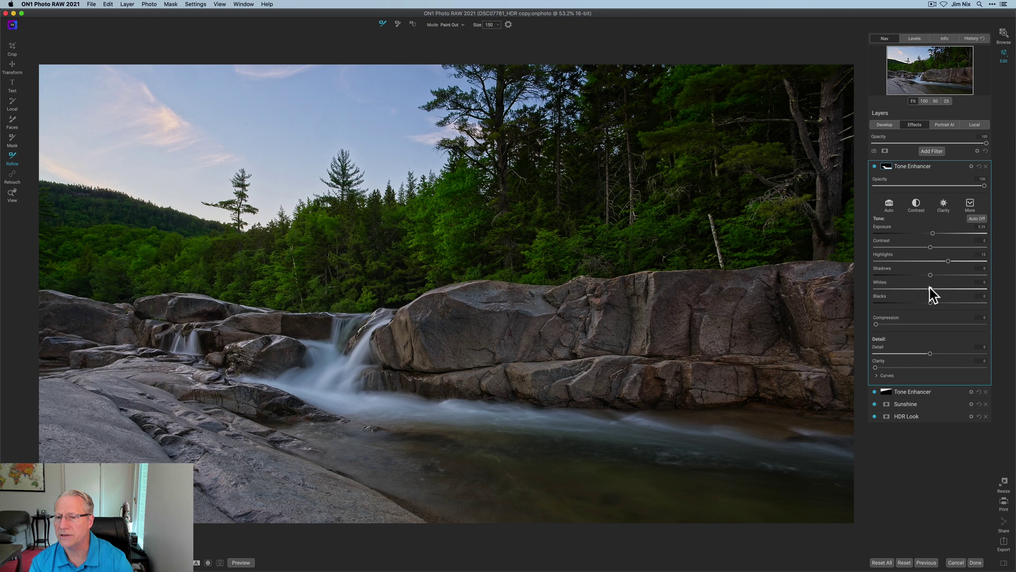
{"action": "left_click_drag", "start_coordinate": [943, 289], "coordinate": [948, 289]}
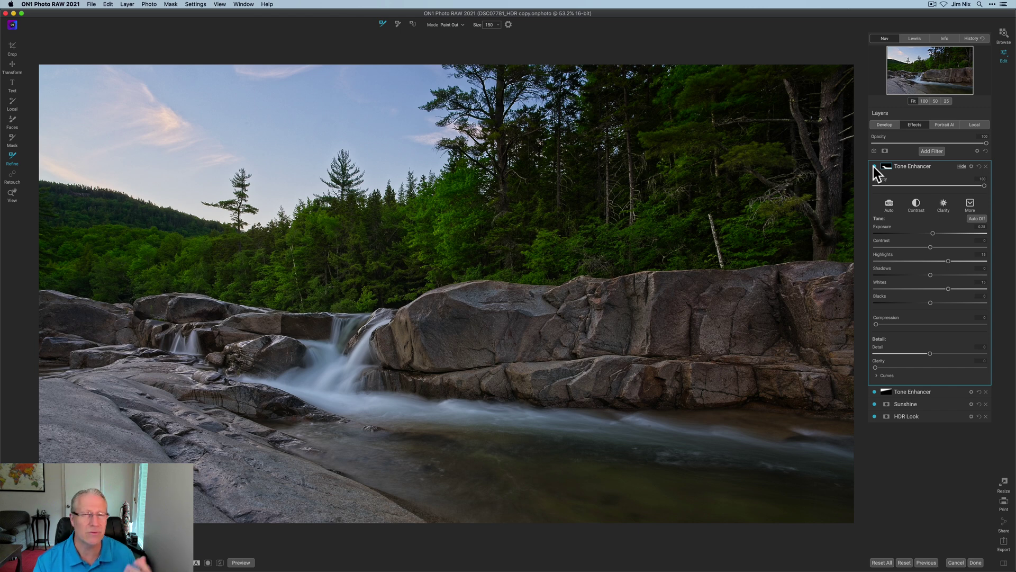
{"action": "left_click", "coordinate": [875, 167]}
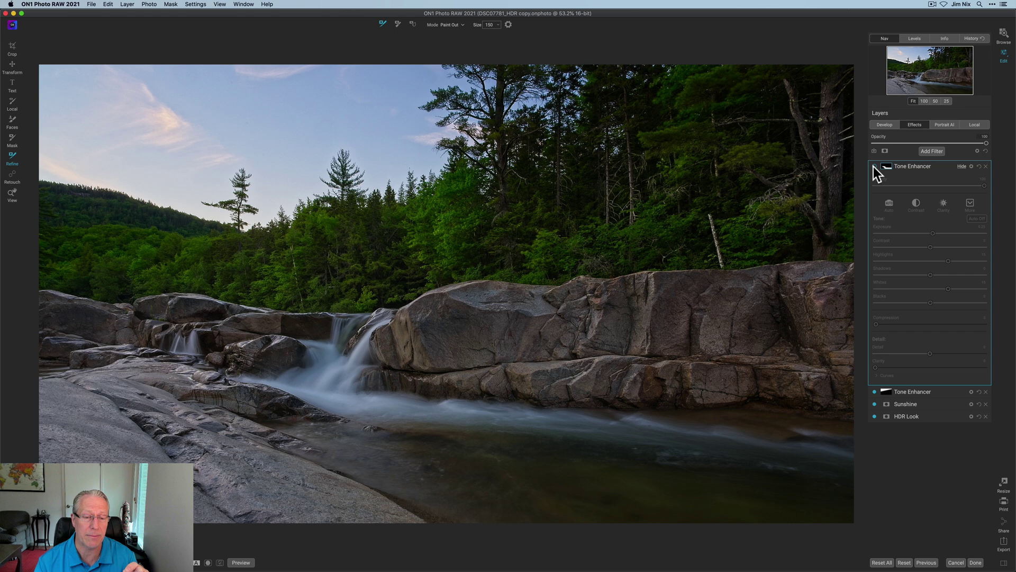
{"action": "left_click", "coordinate": [874, 167]}
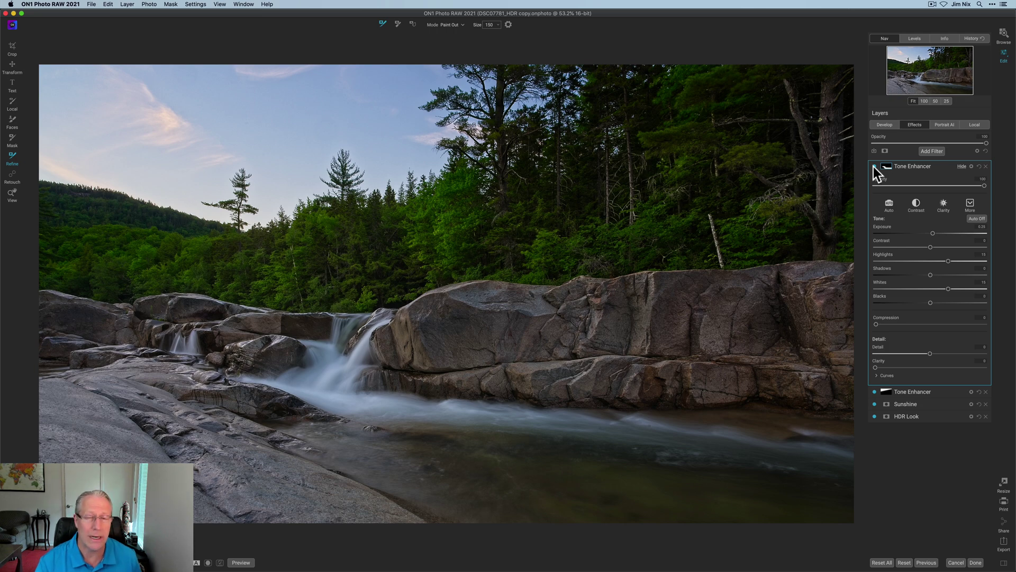
{"action": "left_click", "coordinate": [930, 151]}
Step: Add a Vignette using the Big Softy preset, raise its Brightness, and compare it on and off
{"action": "left_click", "coordinate": [873, 251]}
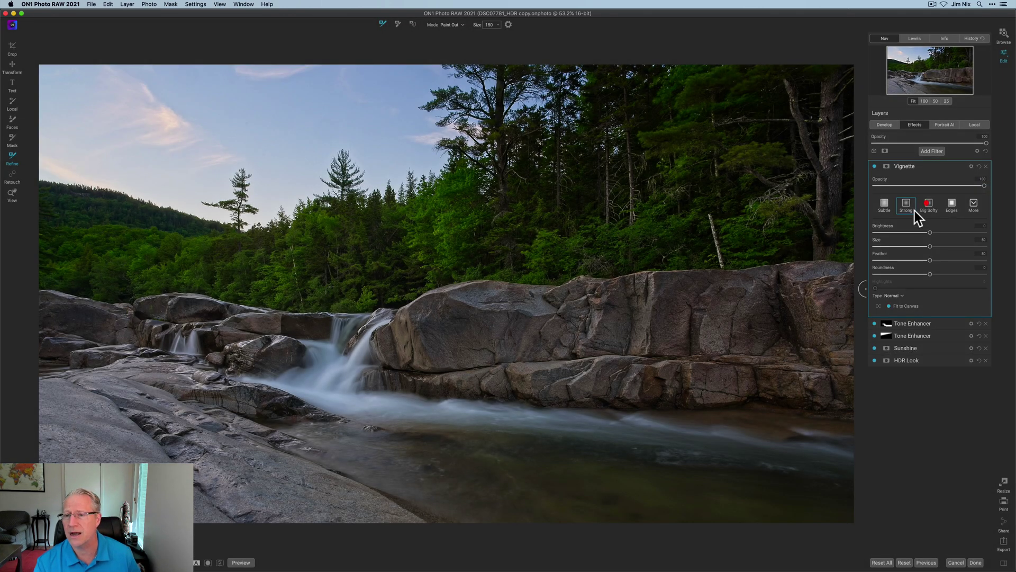
{"action": "left_click", "coordinate": [930, 206]}
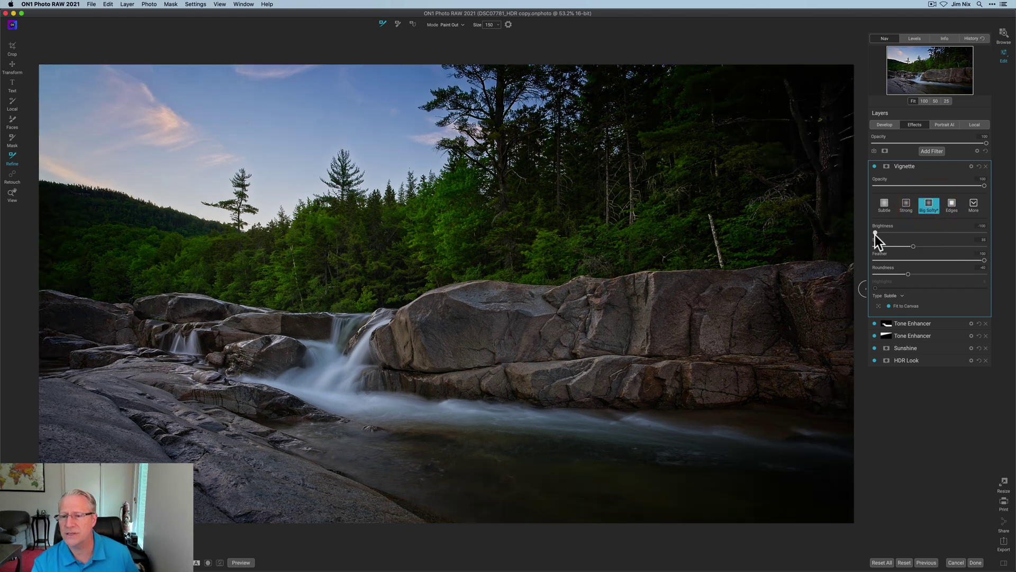
{"action": "left_click_drag", "start_coordinate": [875, 233], "coordinate": [935, 241]}
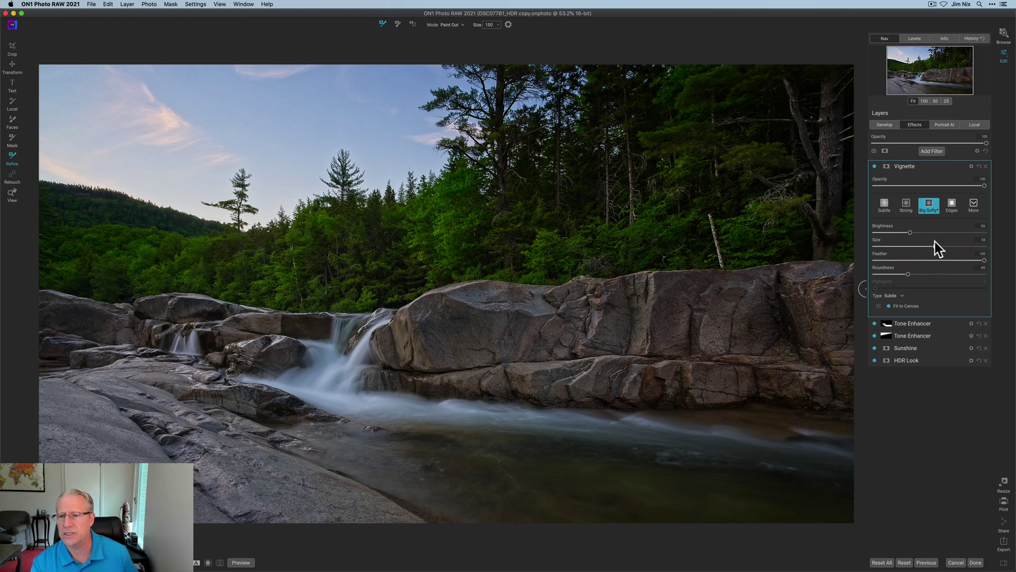
{"action": "left_click", "coordinate": [875, 166]}
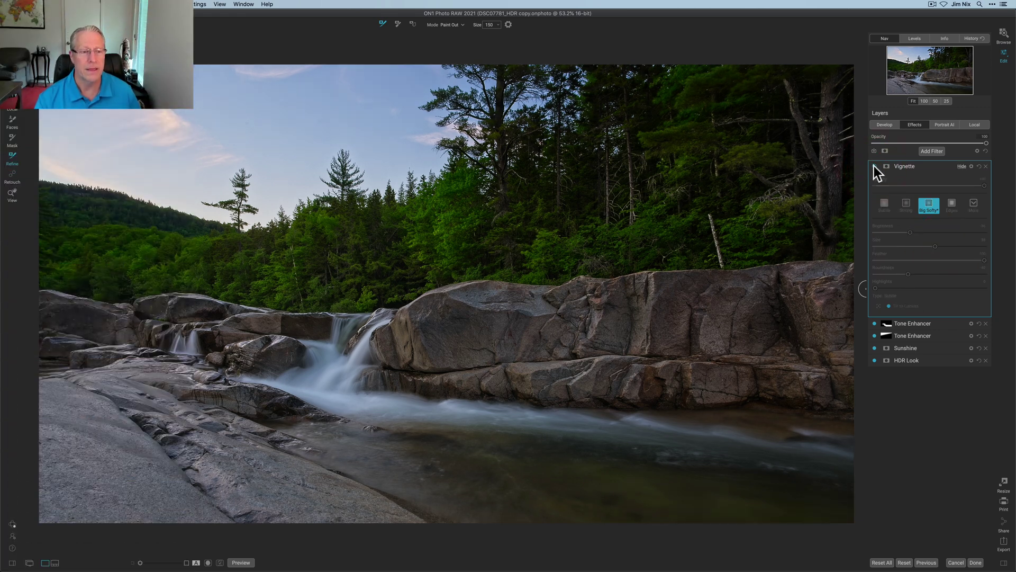
{"action": "left_click", "coordinate": [875, 166]}
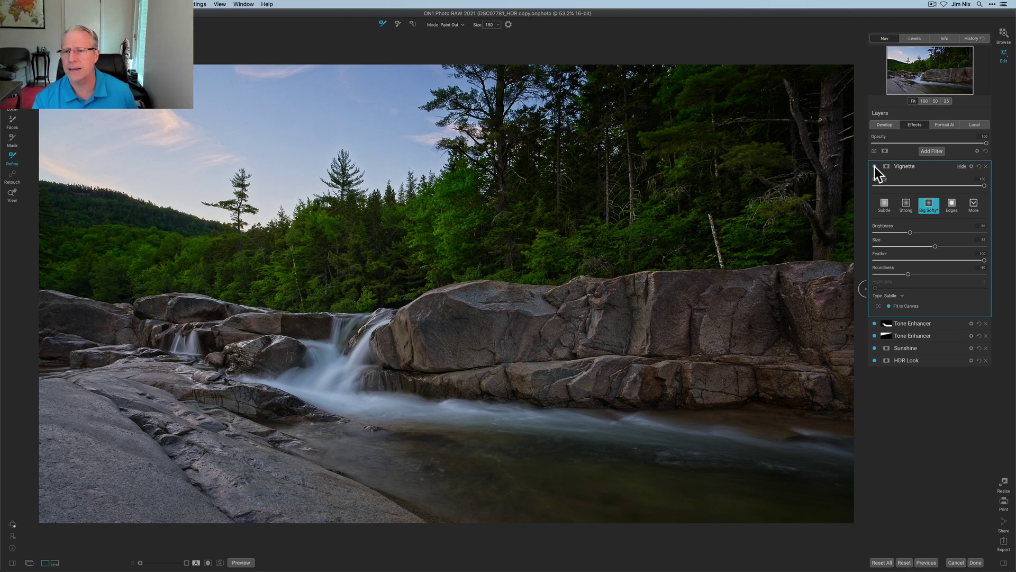
{"action": "left_click", "coordinate": [875, 166]}
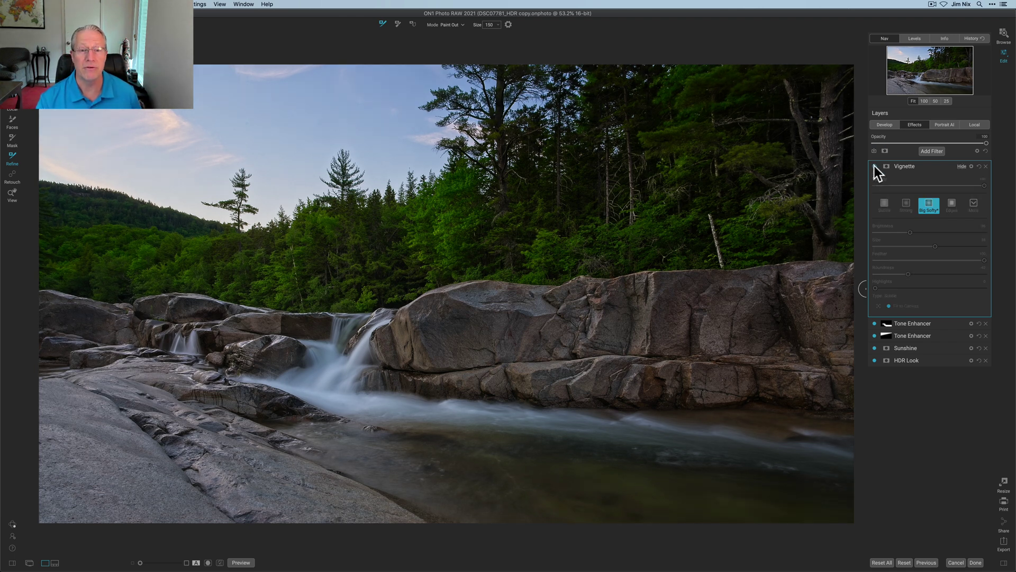
{"action": "left_click", "coordinate": [874, 166]}
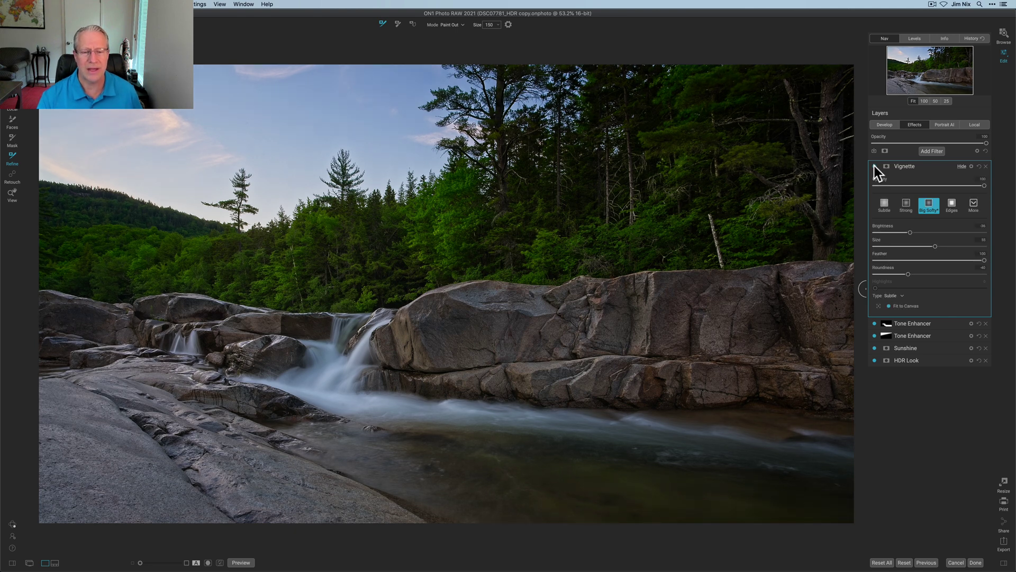